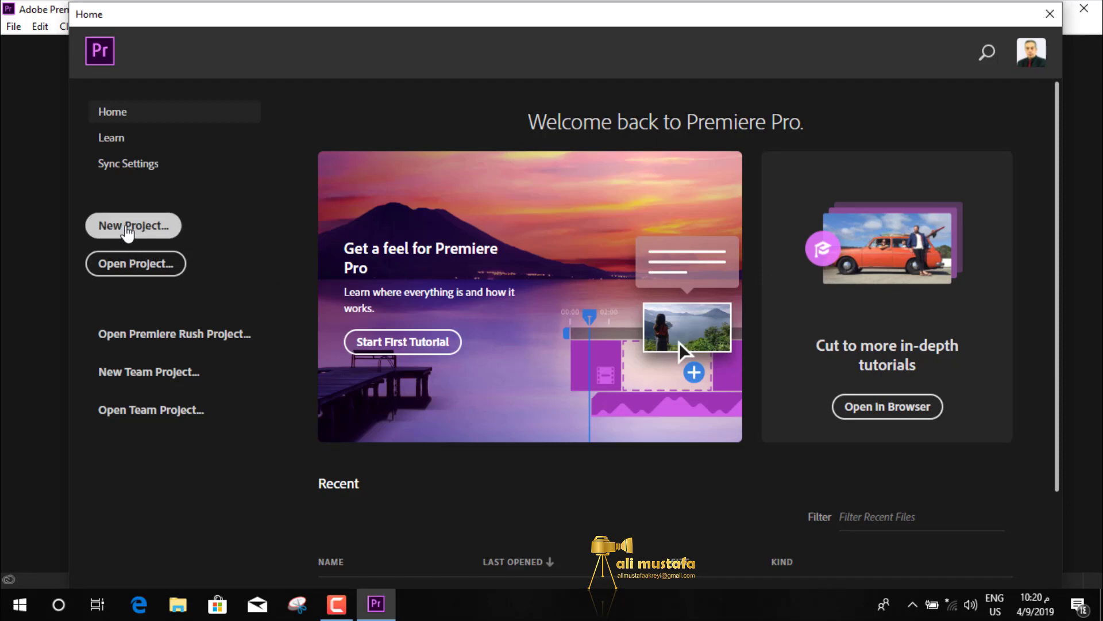
- Create a new project named newroza akre with the default settings
click(127, 227)
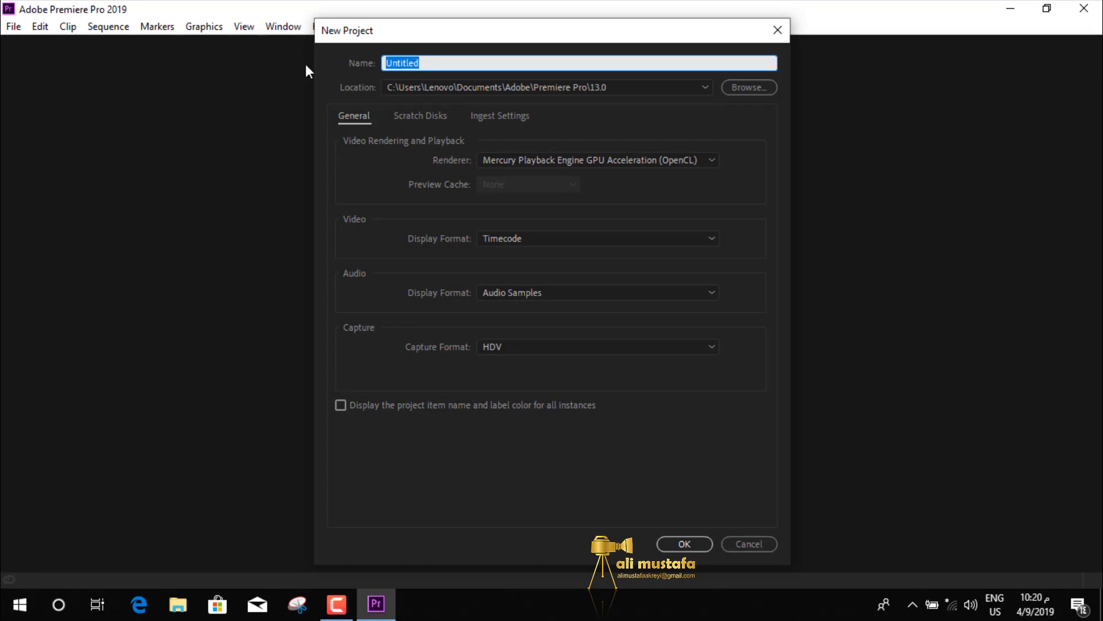
text(newroza akre)
click(670, 538)
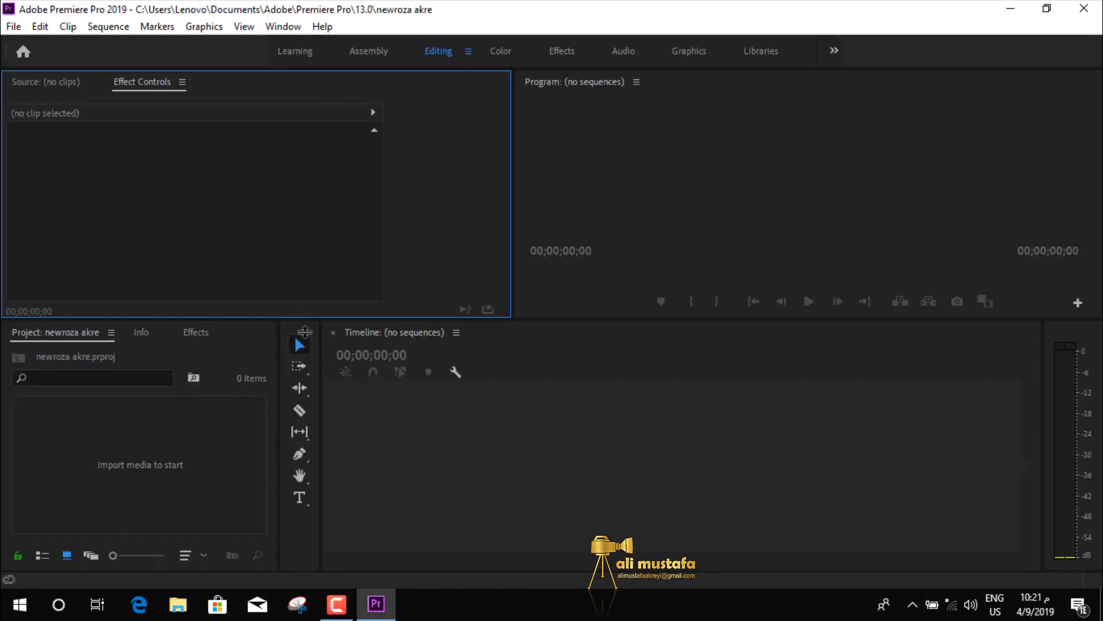
- Resize the workspace panels to widen the Project panel slightly and adjust the height of the lower row
drag(300, 319, 307, 348)
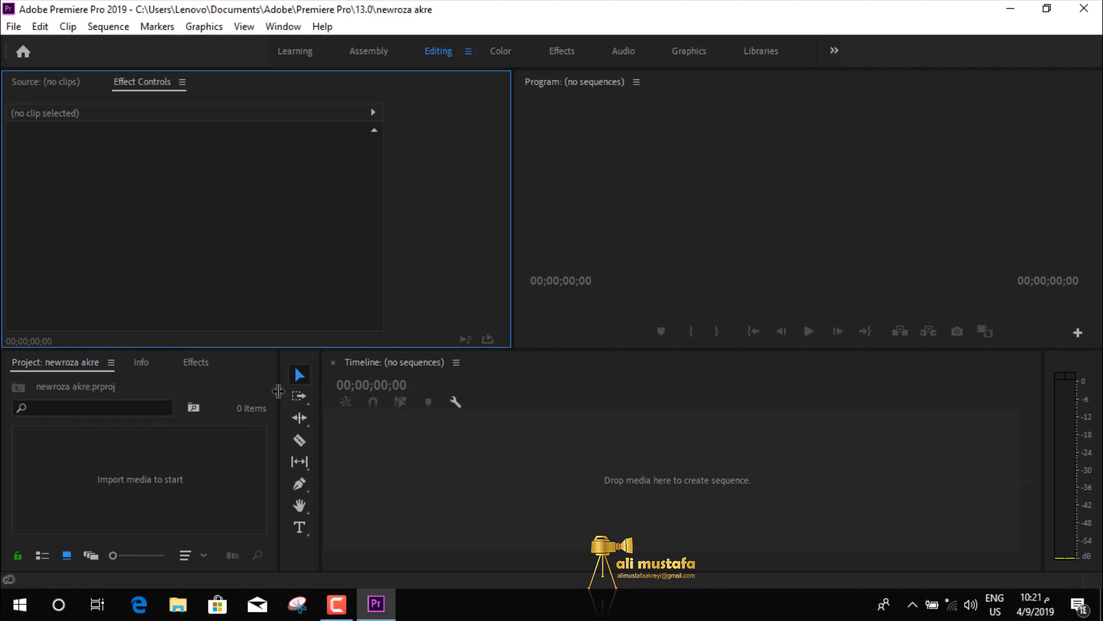
drag(281, 389, 303, 389)
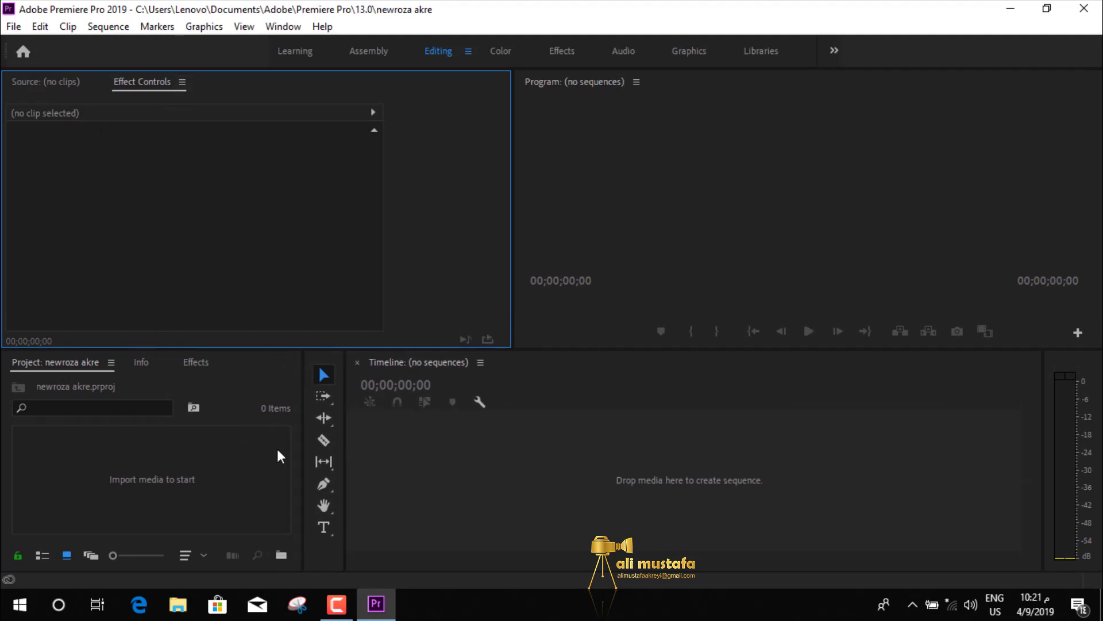
drag(324, 349, 324, 325)
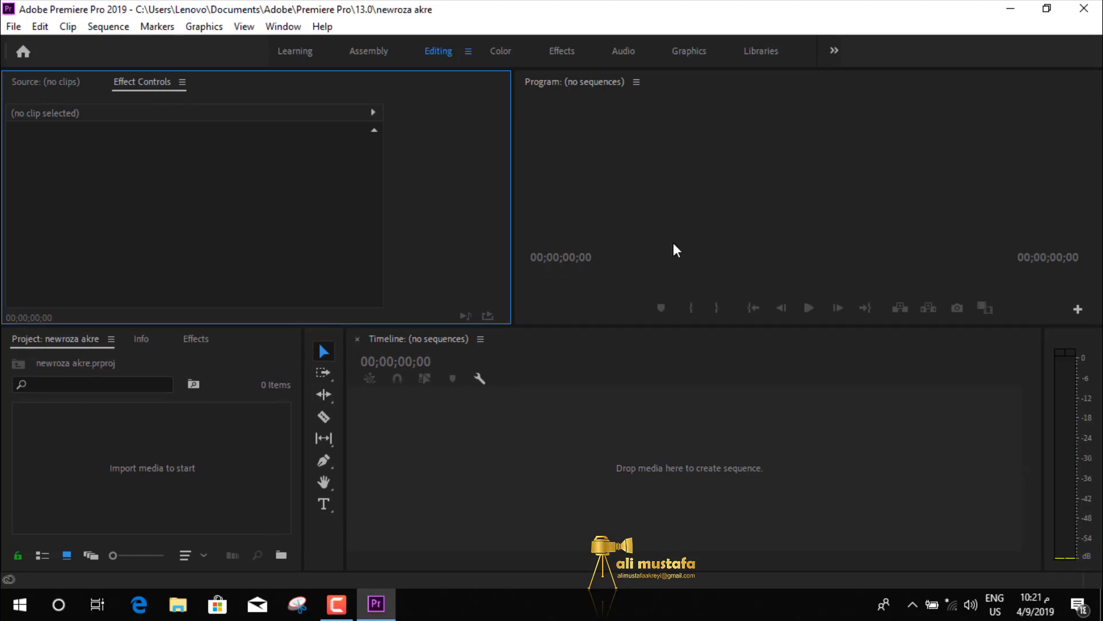
- Import all six images, 1 to 6, from the newroz folder on the Desktop into the project
double_click(143, 447)
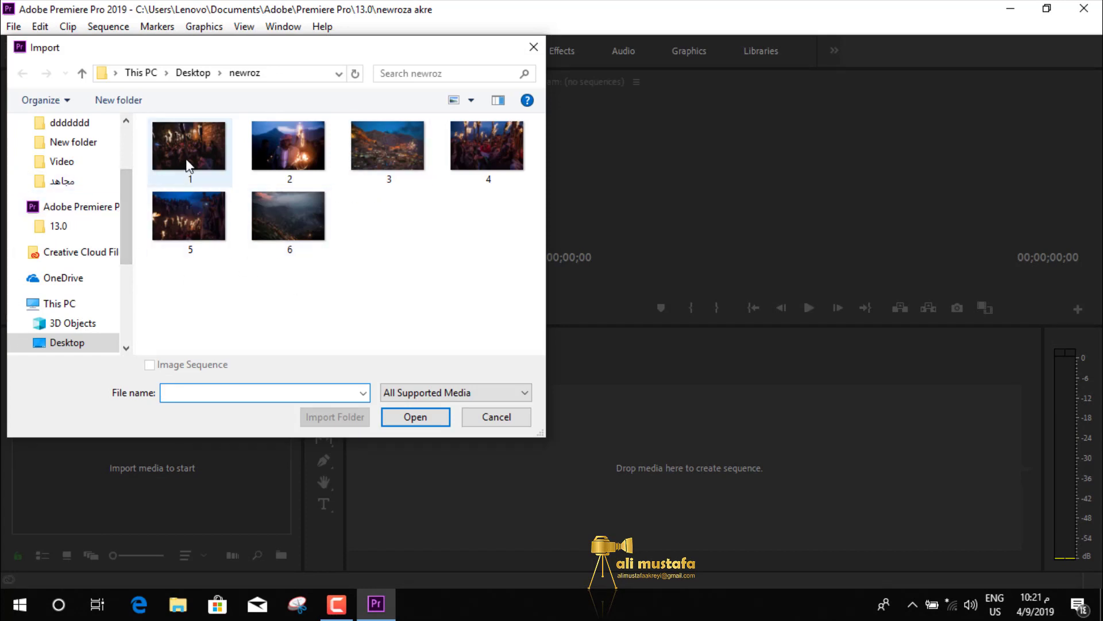
drag(119, 174, 125, 127)
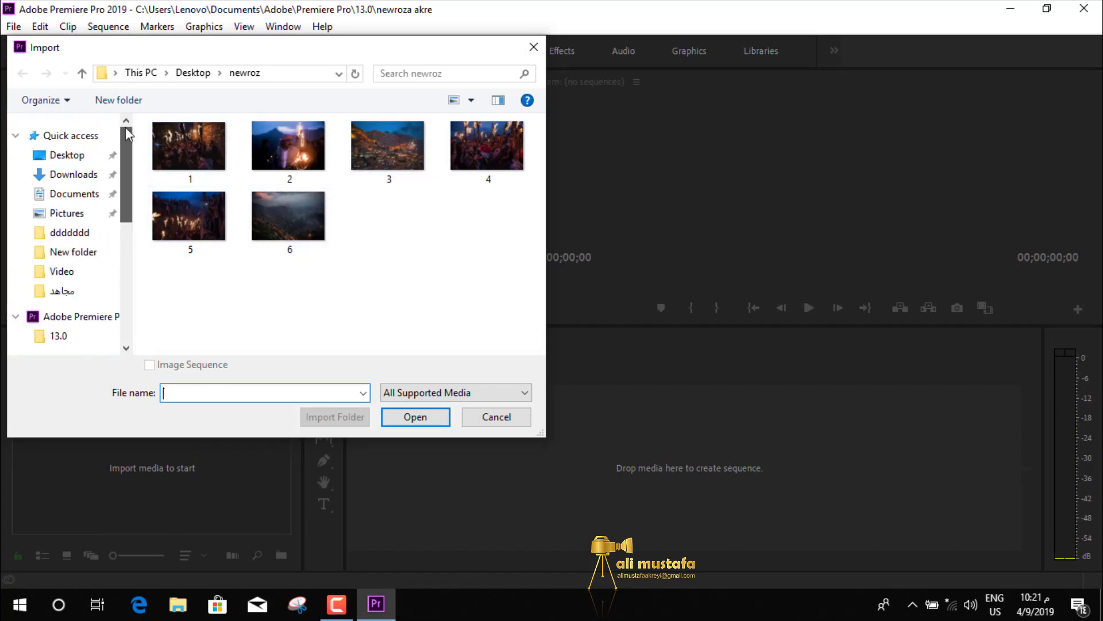
click(60, 155)
double_click(286, 173)
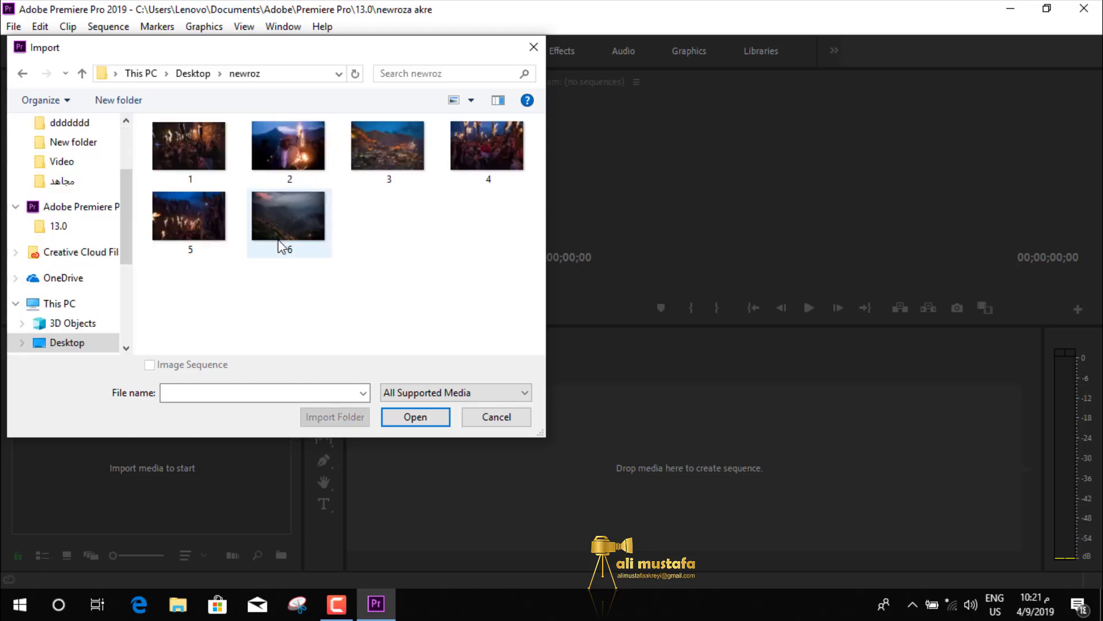
click(188, 152)
key(ctrl+a)
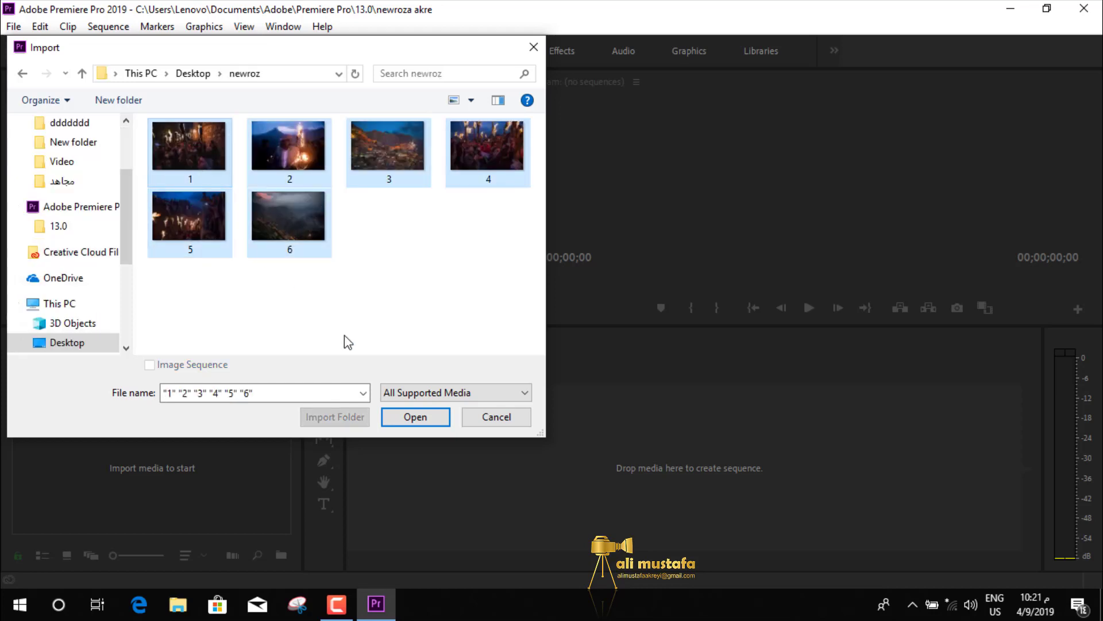
click(409, 417)
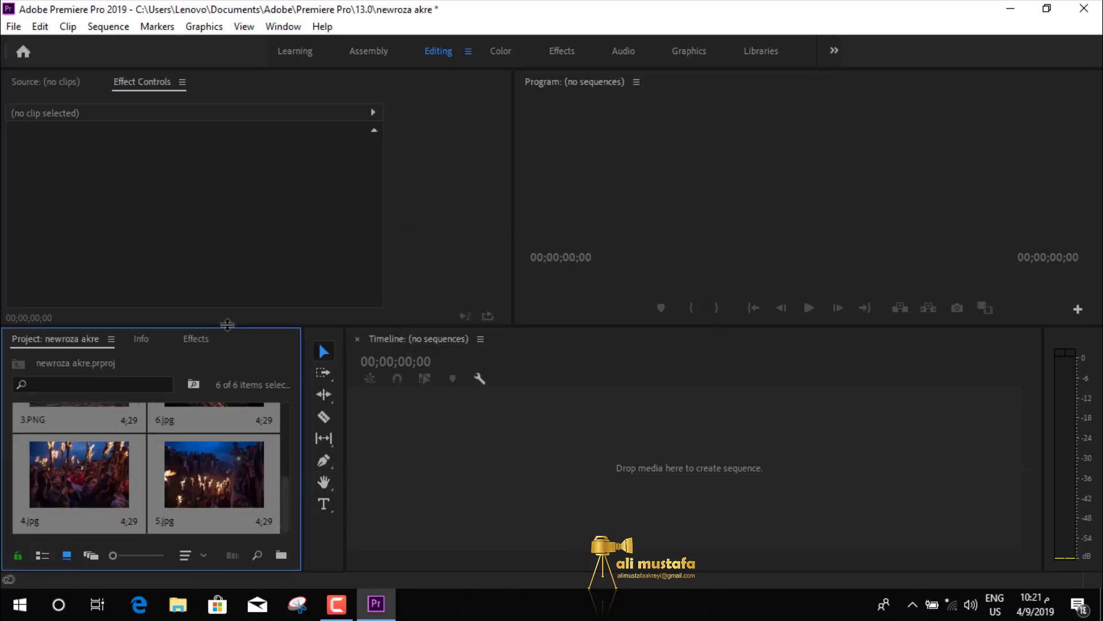
- Enlarge the Project panel and create Sequence 01 with the XDCAM HD422 1080p30 preset
drag(227, 325, 238, 291)
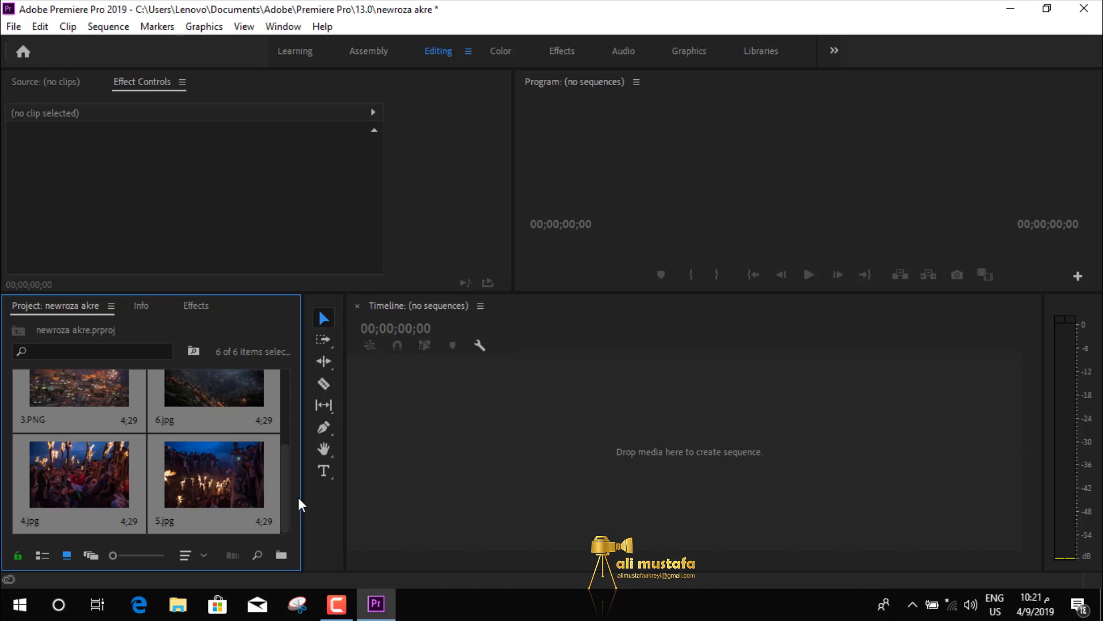
drag(303, 497, 396, 544)
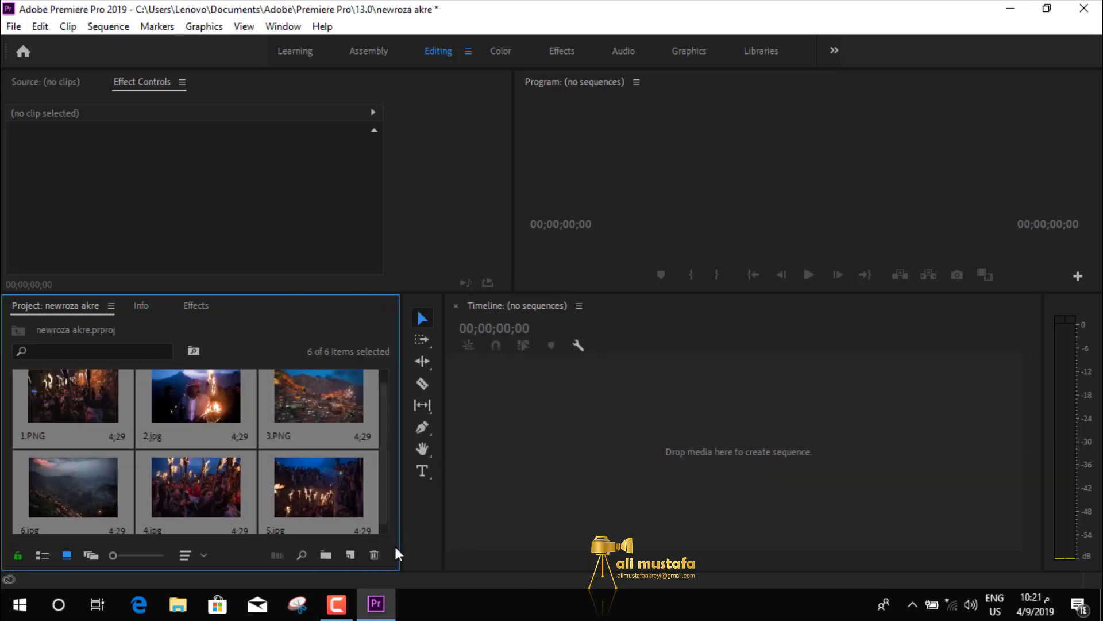
click(351, 555)
click(380, 358)
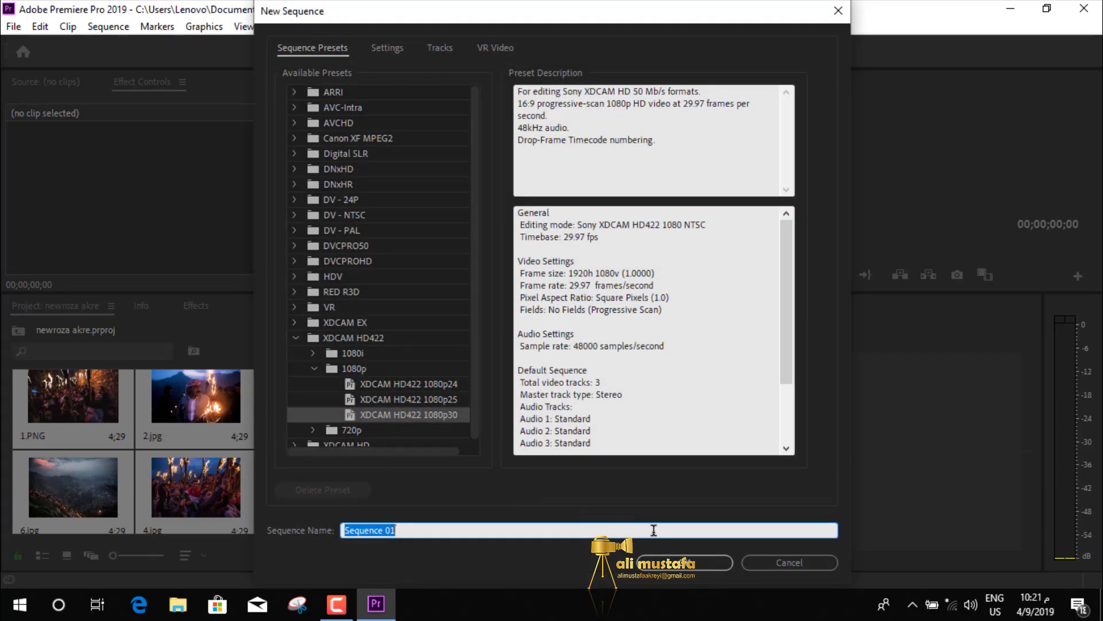
click(678, 562)
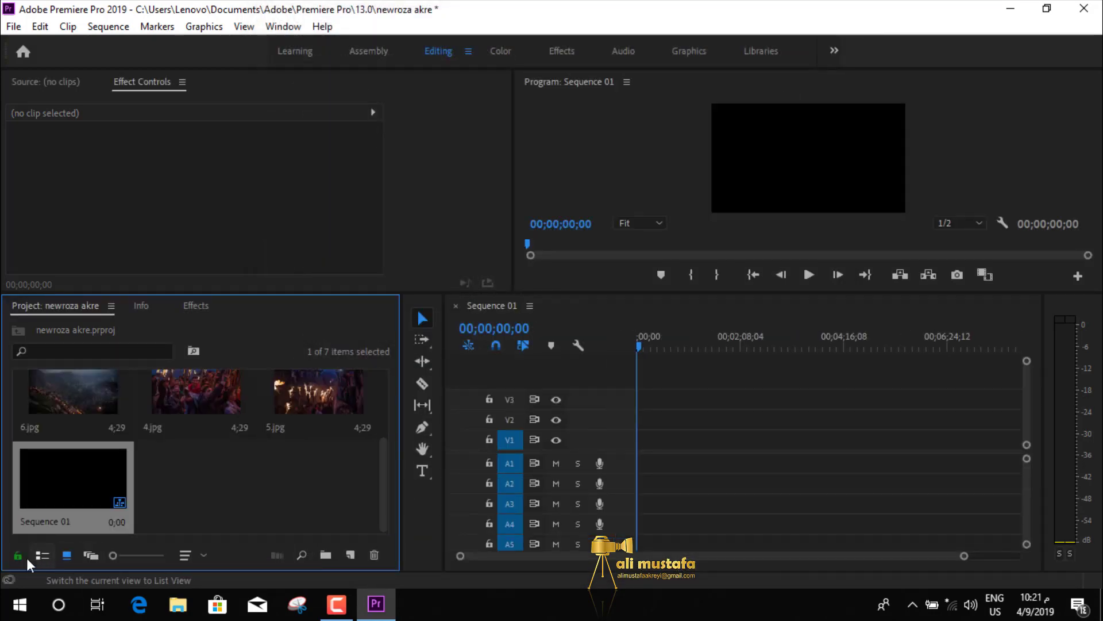
- Show the project items as a list and place all six images in order from 1 to 6 on track V1
click(42, 555)
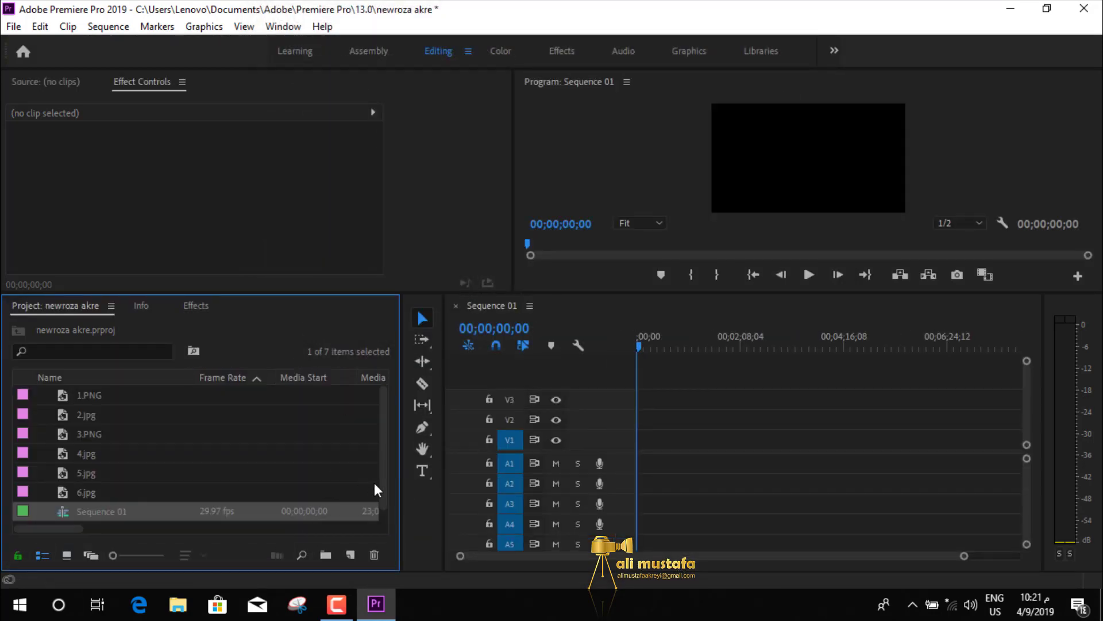
click(92, 393)
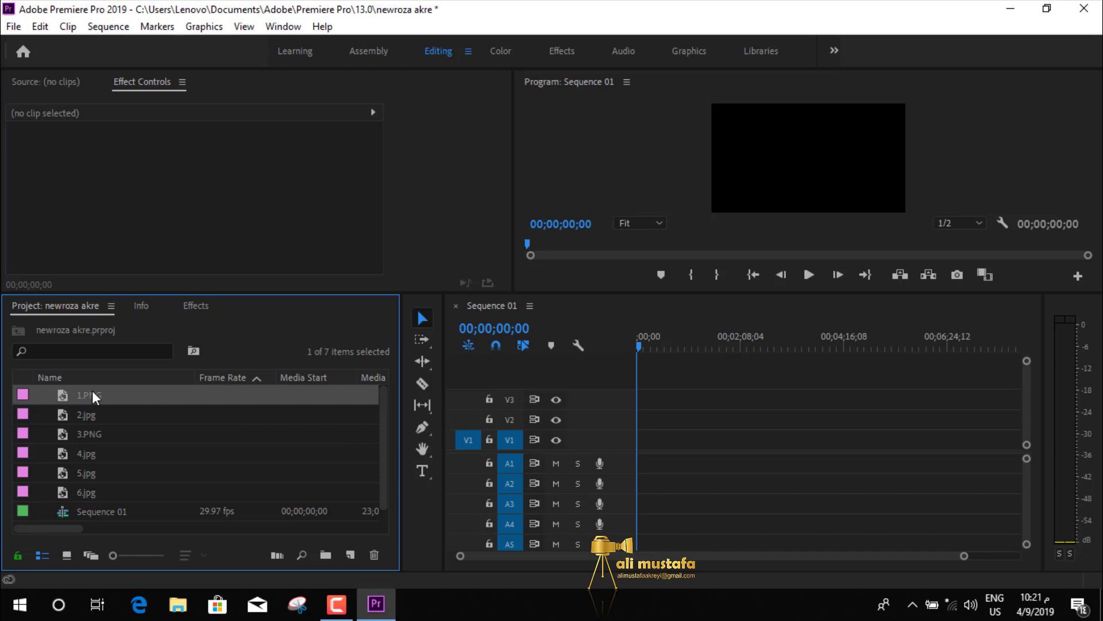
shift+click(88, 491)
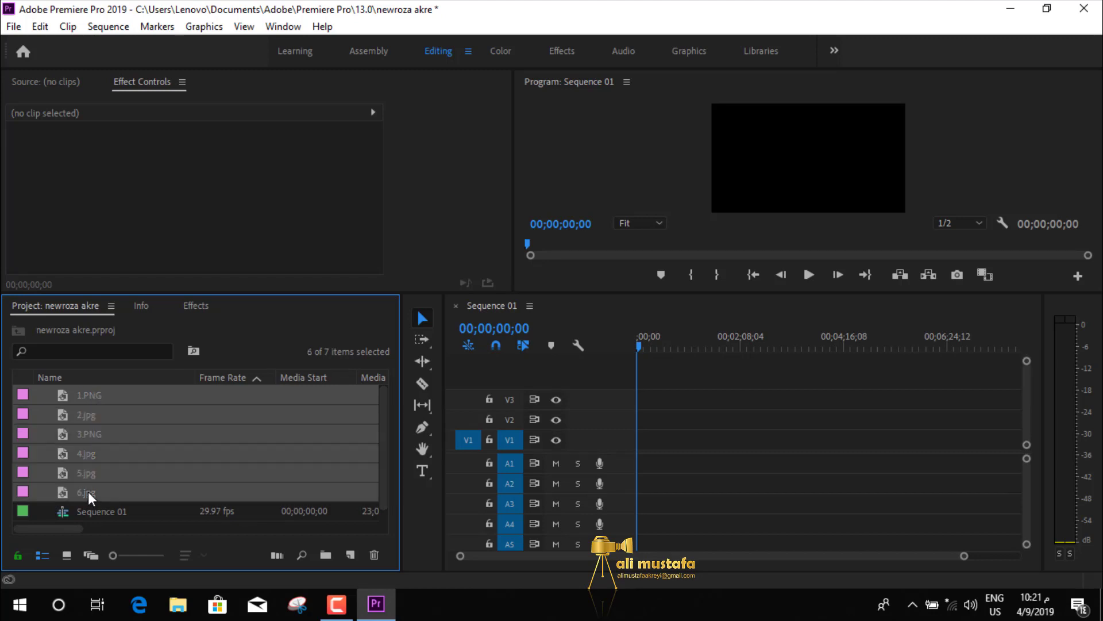
drag(316, 394, 627, 478)
key(=)
key(=)
key(=)
key(=)
key(=)
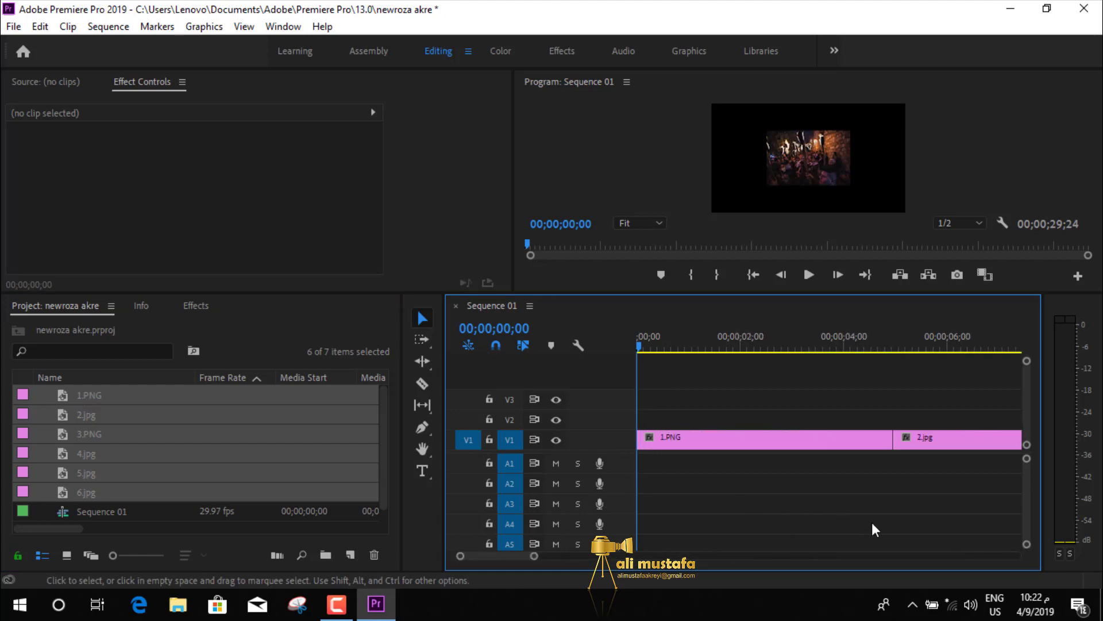
key(-)
key(-)
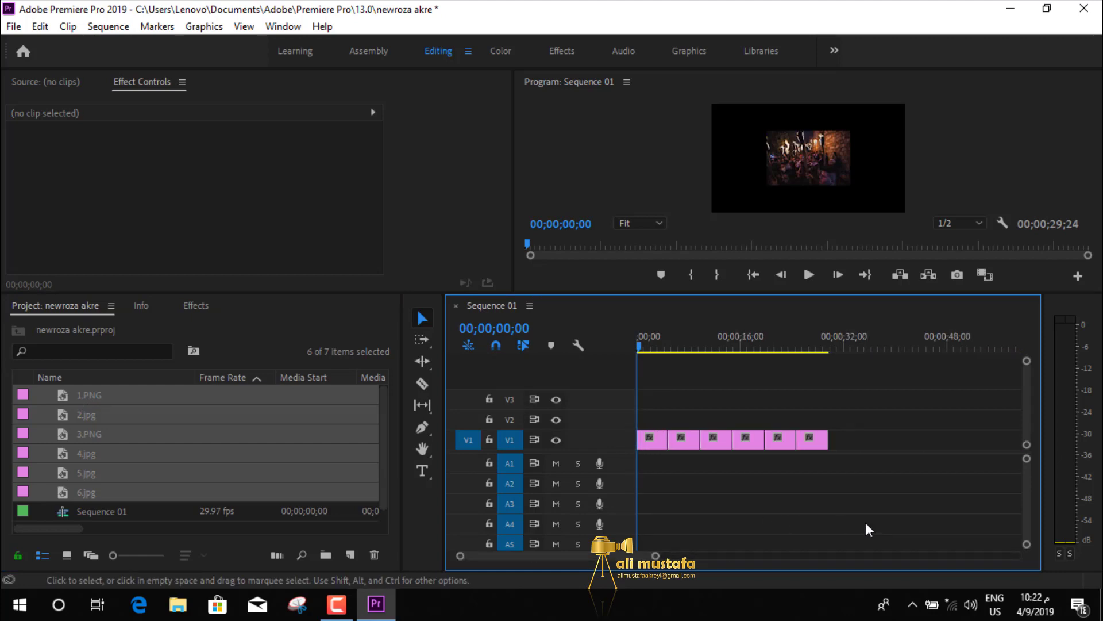
key(=)
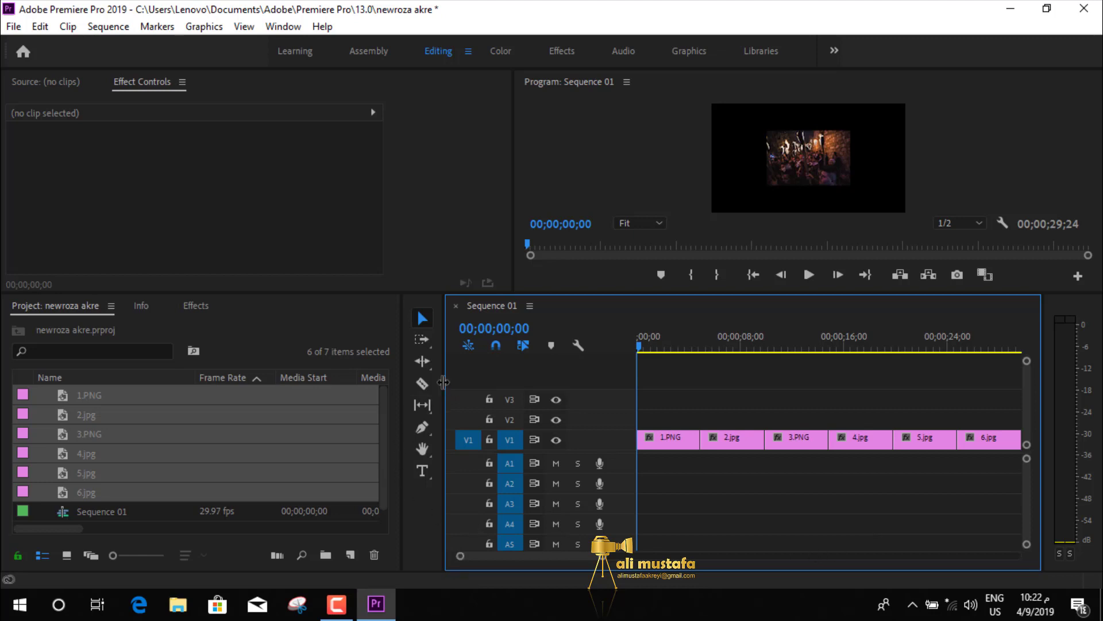
- Widen the timeline, duplicate all six V1 clips onto track V2 directly above, and hide the output of V2
drag(443, 382, 303, 385)
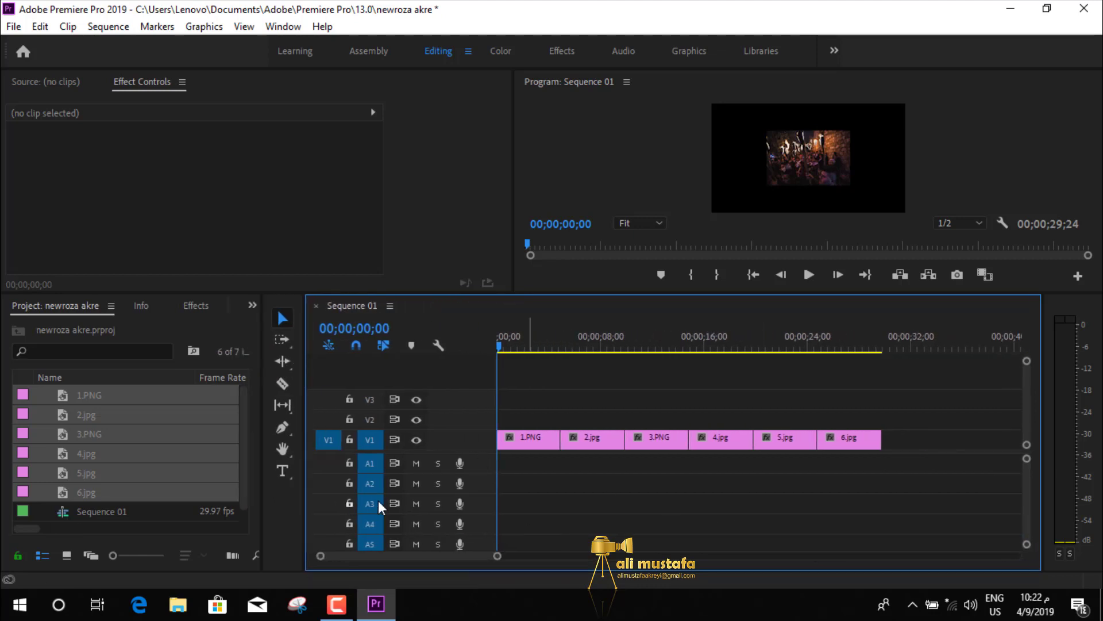
key(alt)
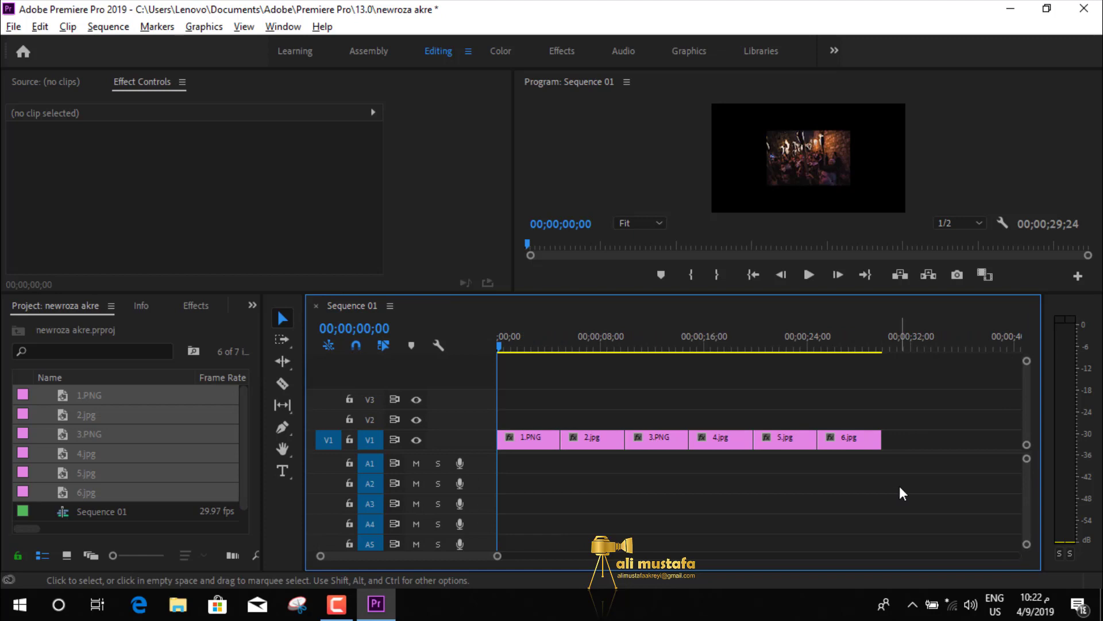
drag(899, 485, 520, 405)
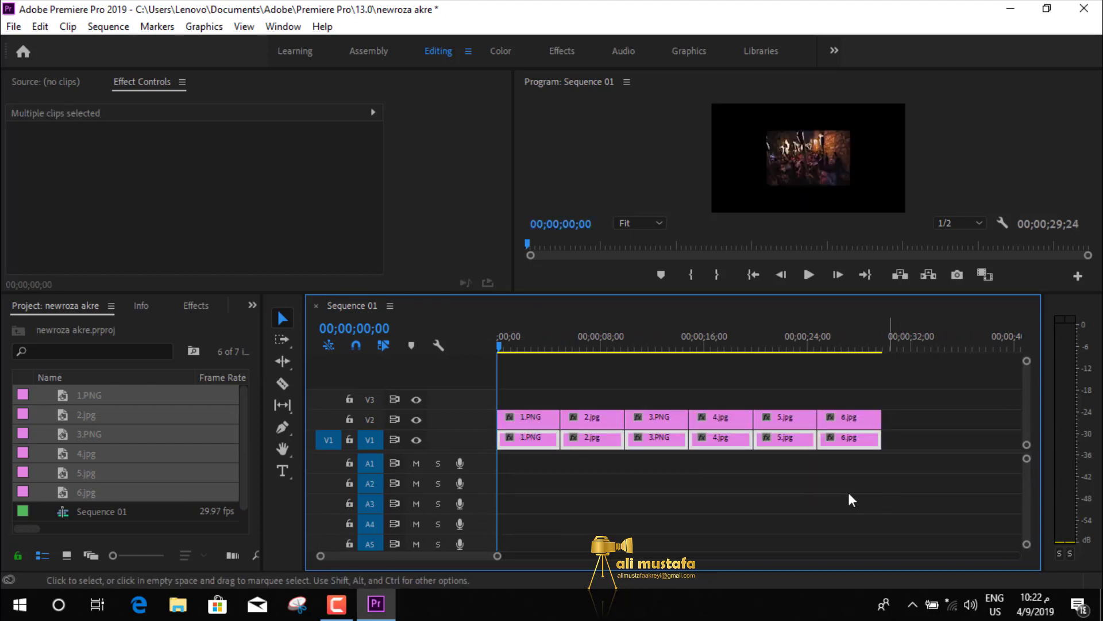
click(415, 419)
- Apply the Gaussian Blur video effect to all six clips on track V1
click(197, 305)
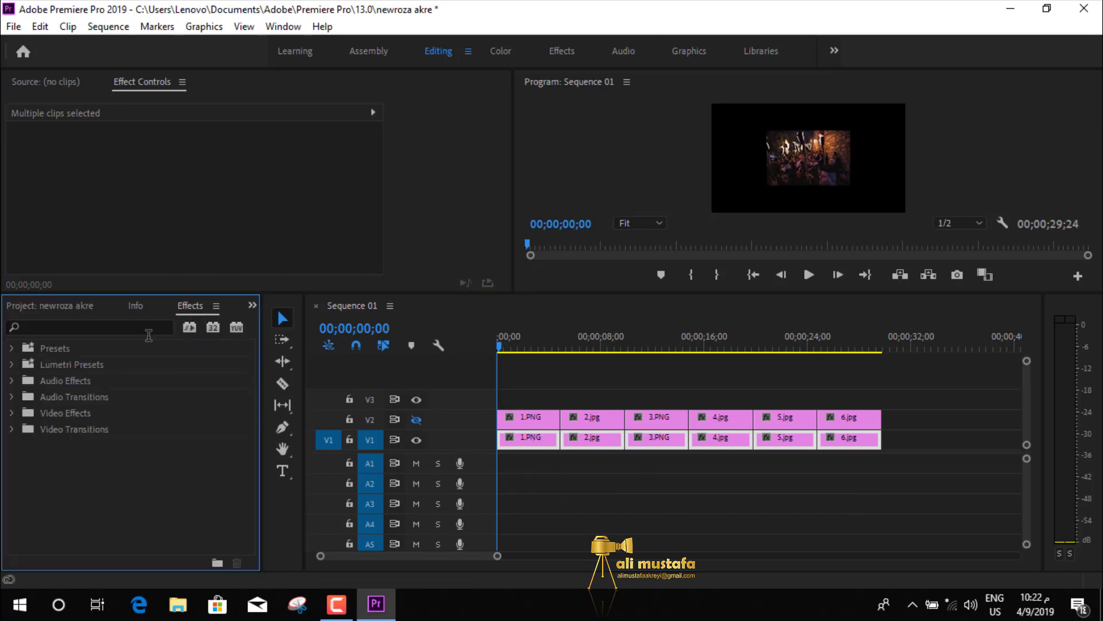
click(13, 412)
drag(248, 370, 250, 399)
click(20, 367)
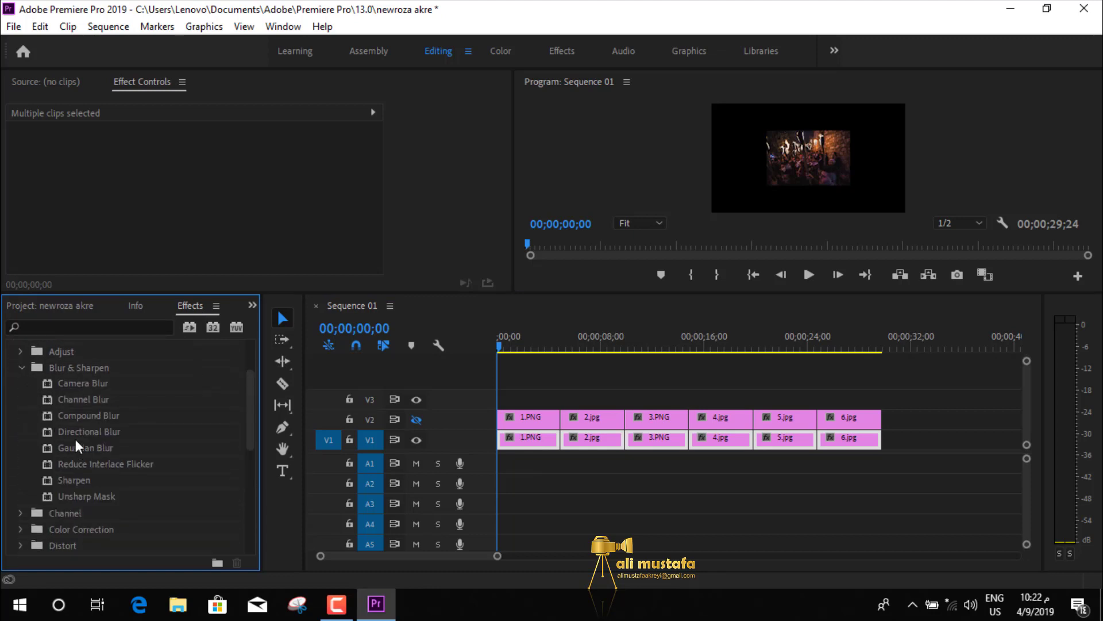
drag(84, 448, 525, 443)
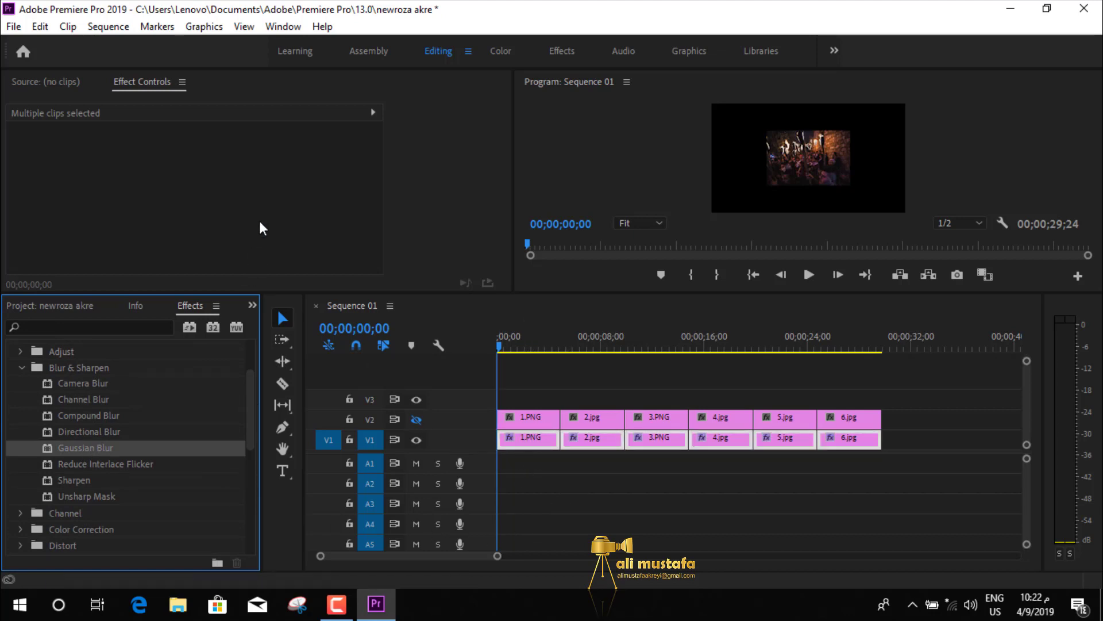
- Set the Gaussian Blur of the 1.PNG clip on V1 to a blurriness of 131 and enable Repeat Edge Pixels
click(523, 439)
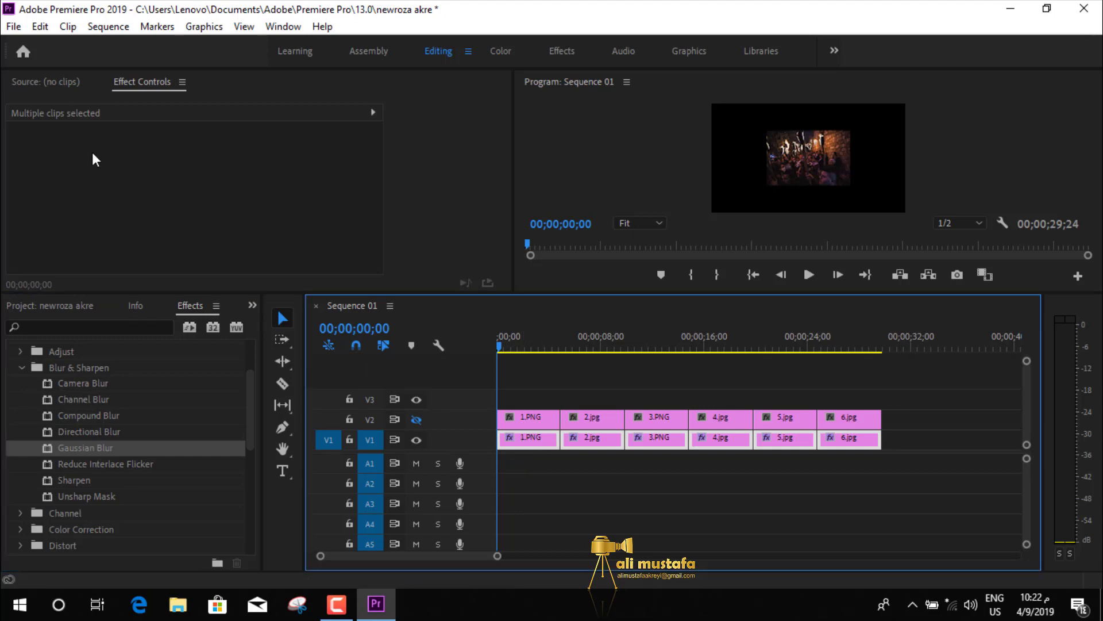
click(149, 102)
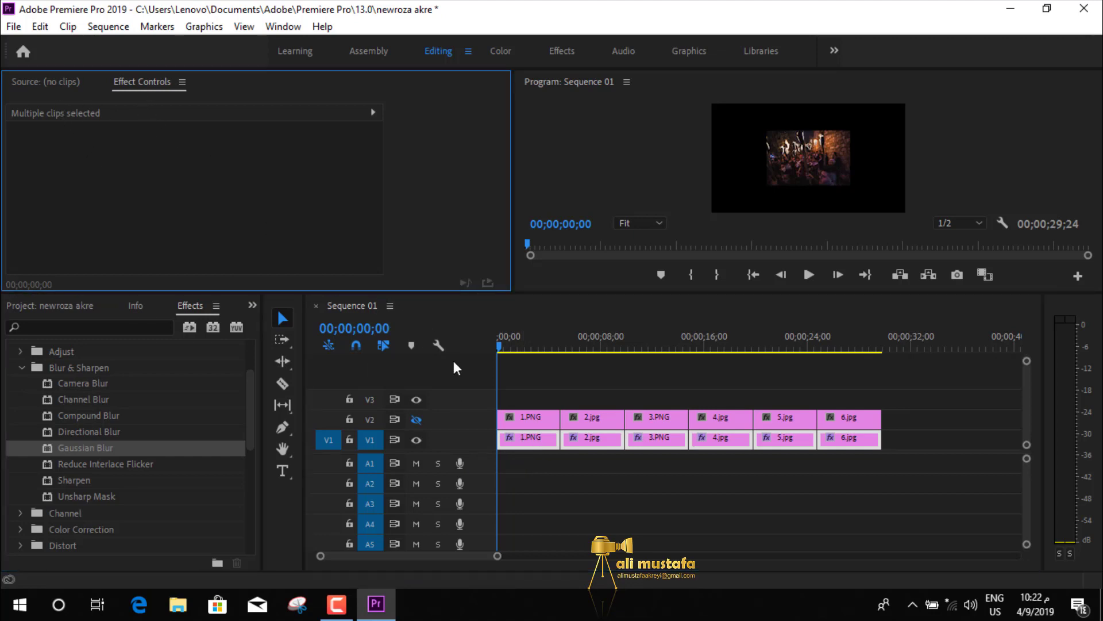
drag(406, 294, 410, 370)
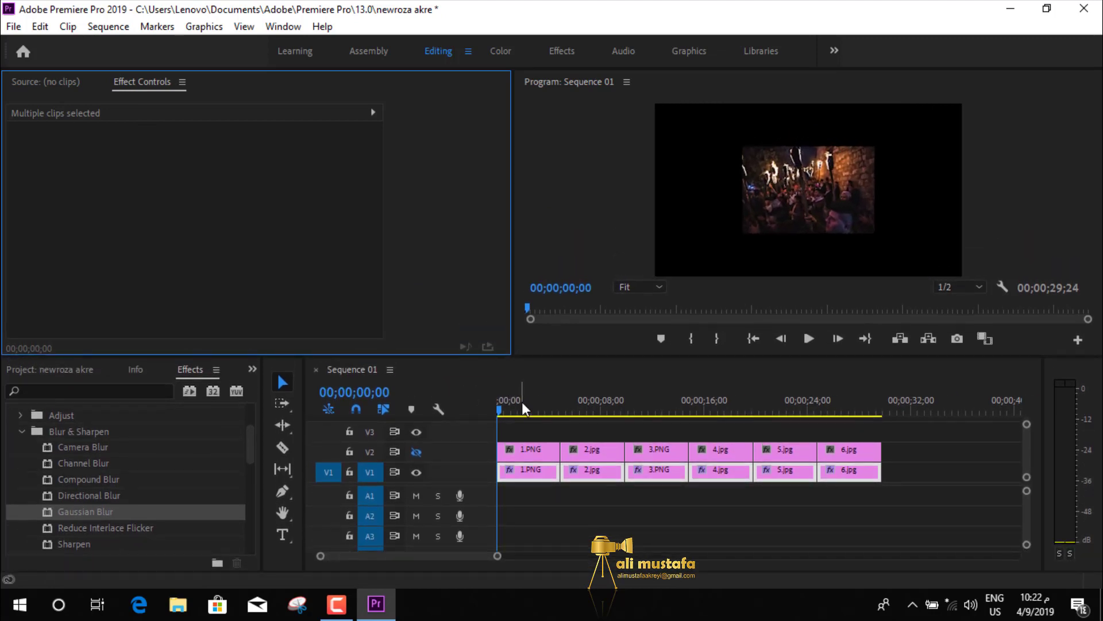
click(519, 409)
click(540, 451)
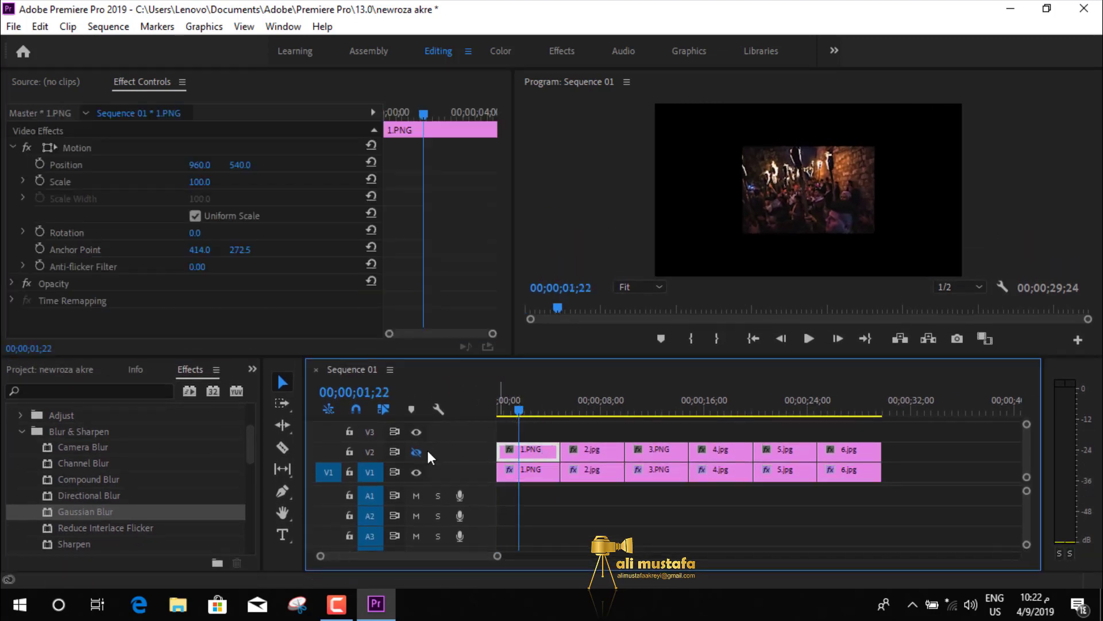
click(524, 470)
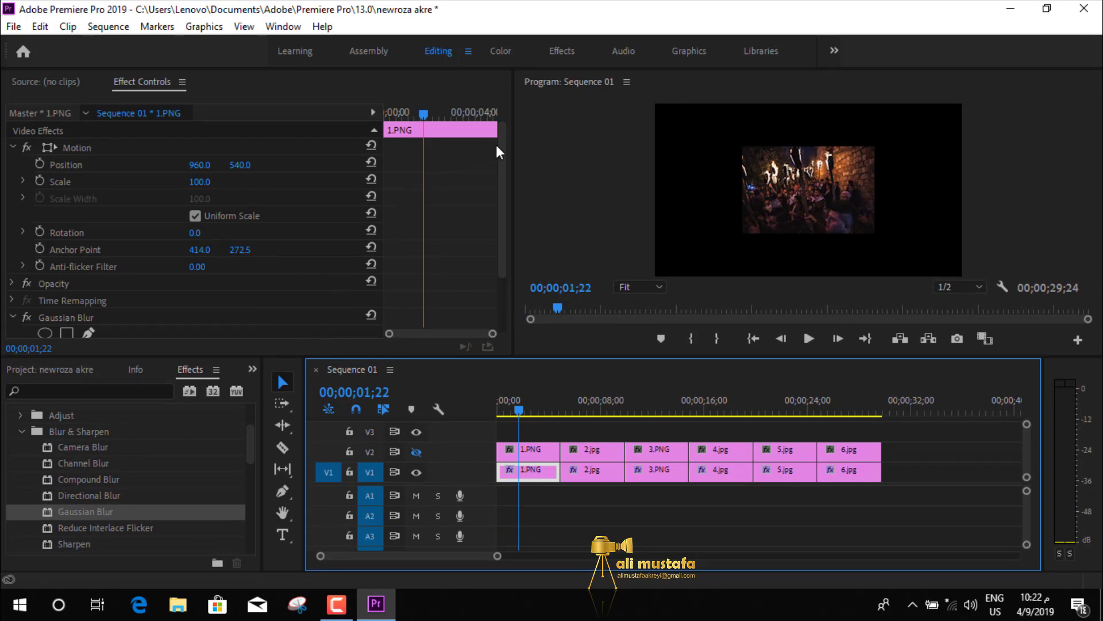
drag(502, 142, 502, 205)
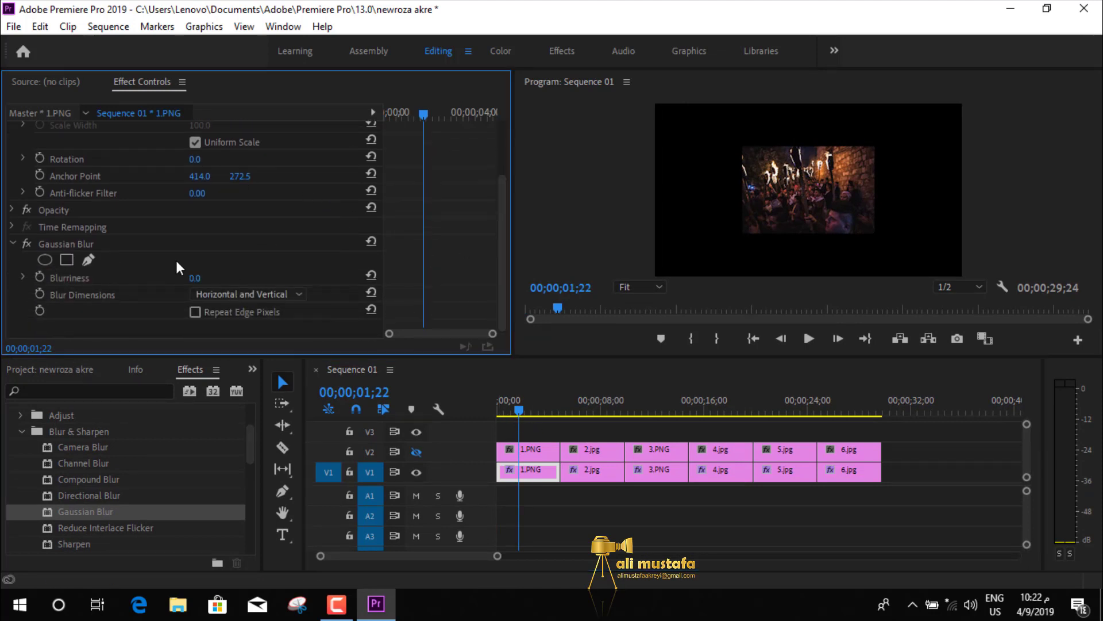
drag(195, 278, 270, 278)
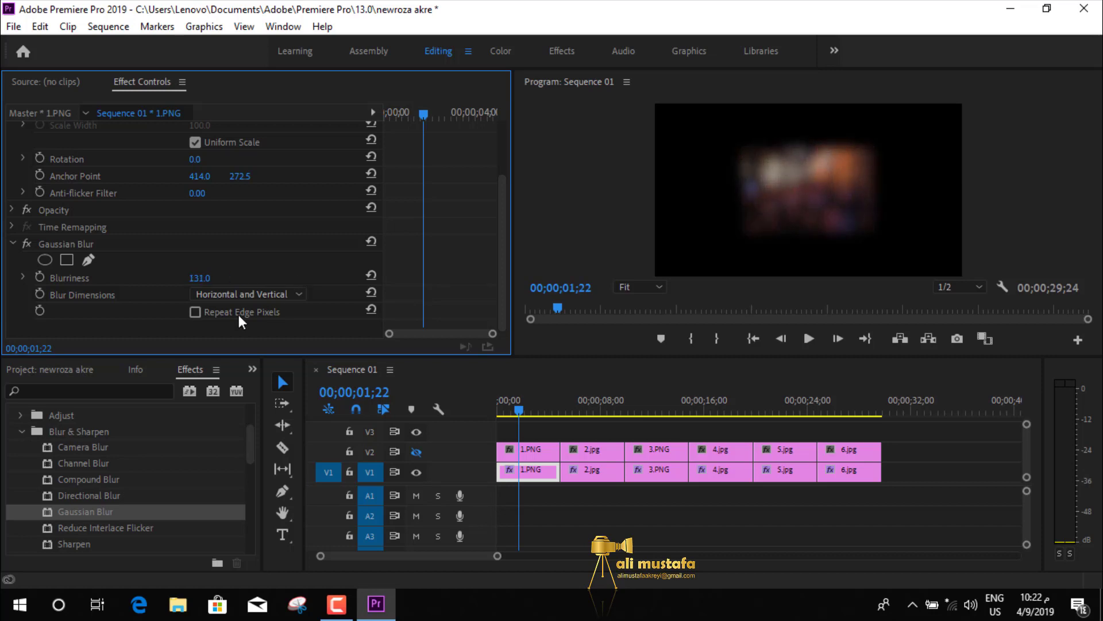
click(196, 312)
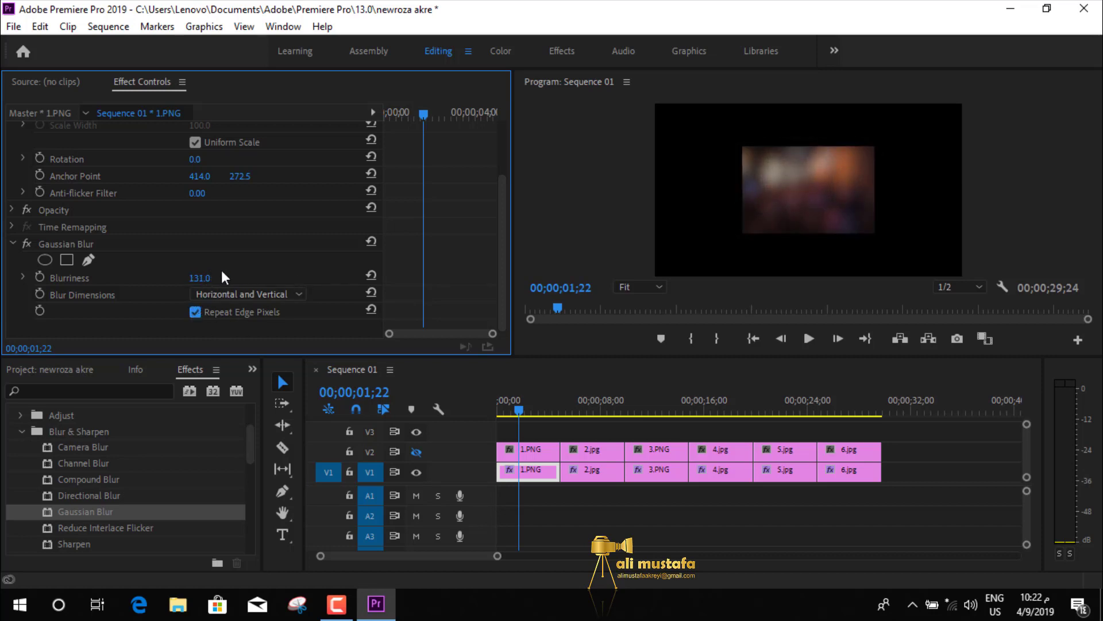
- Copy the Gaussian Blur effect from the 1.PNG clip on V1 and paste it onto the other five V1 clips
click(154, 245)
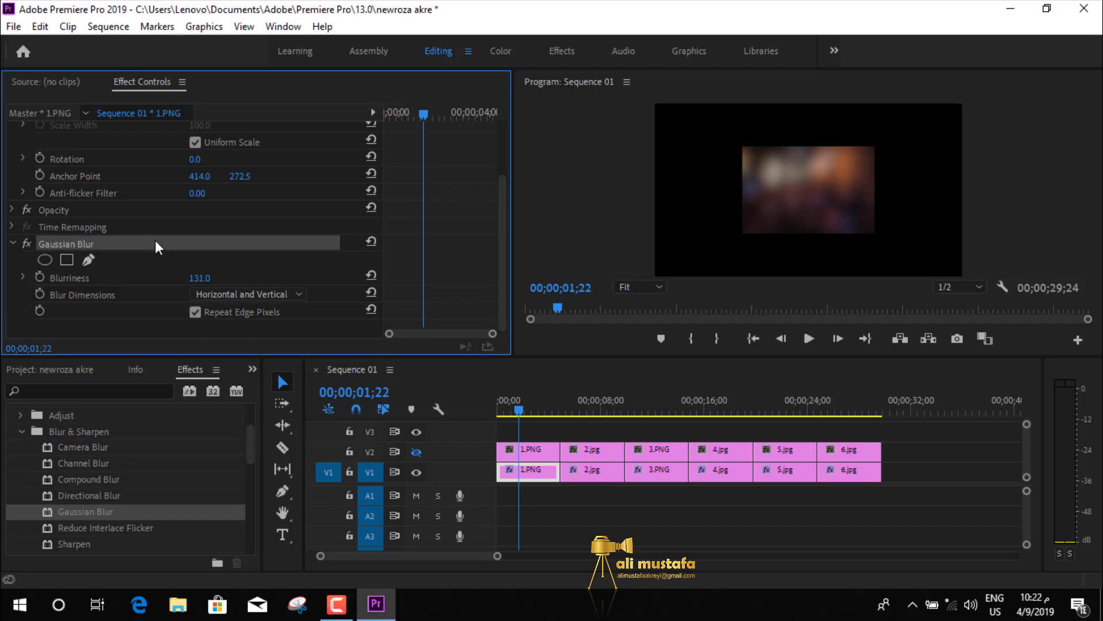
right_click(155, 242)
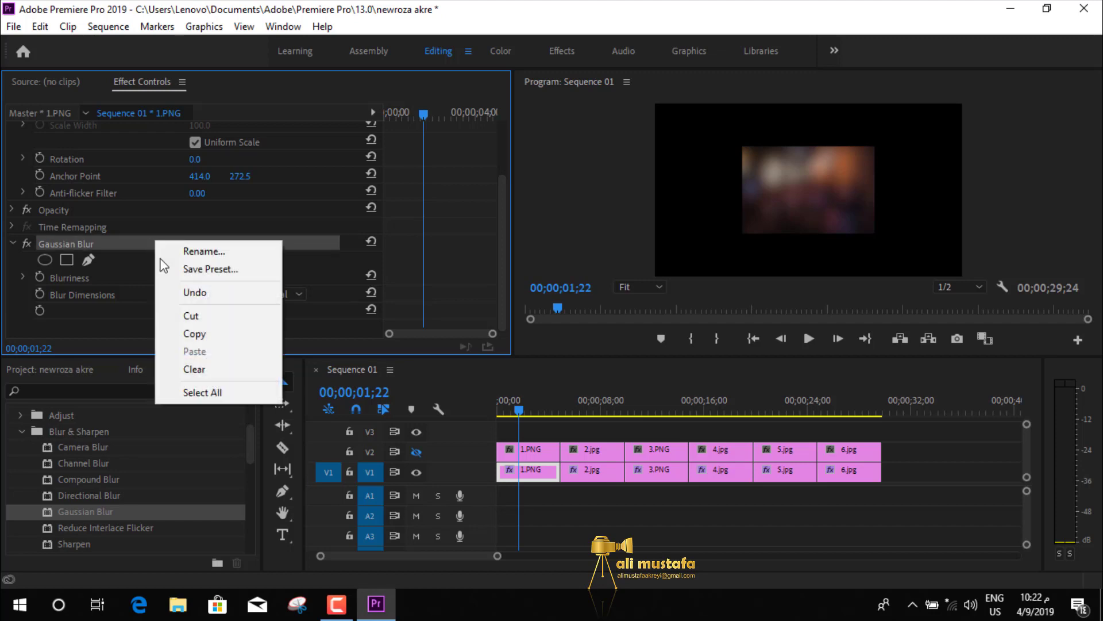
click(195, 333)
drag(897, 499, 586, 472)
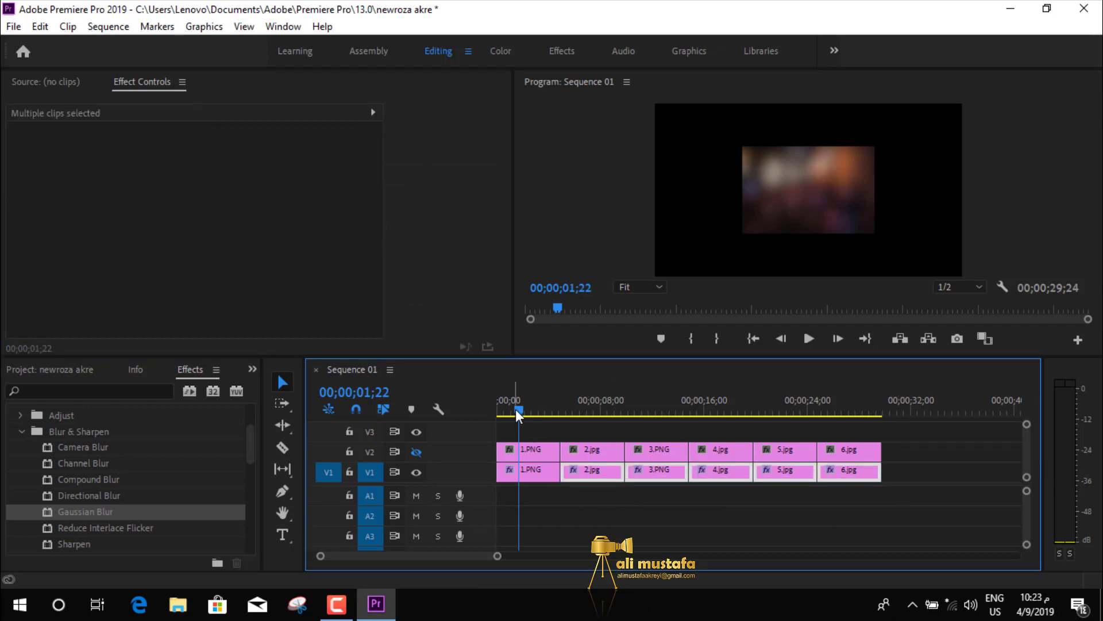
drag(519, 411, 539, 470)
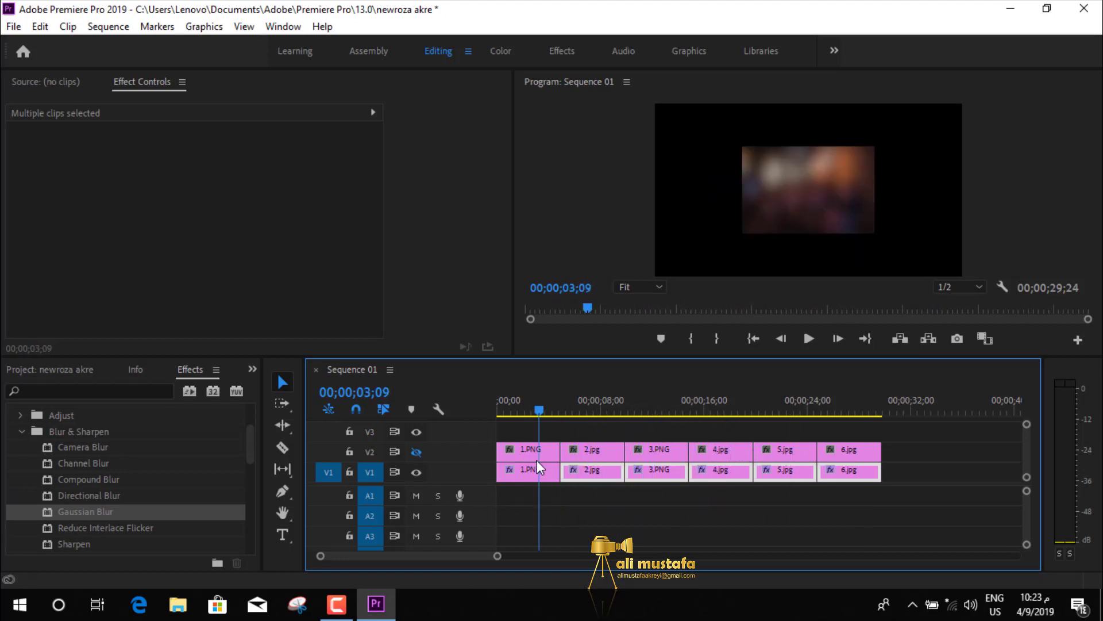
- Apply the VR Projection effect to the 1.PNG clip on track V1
click(529, 470)
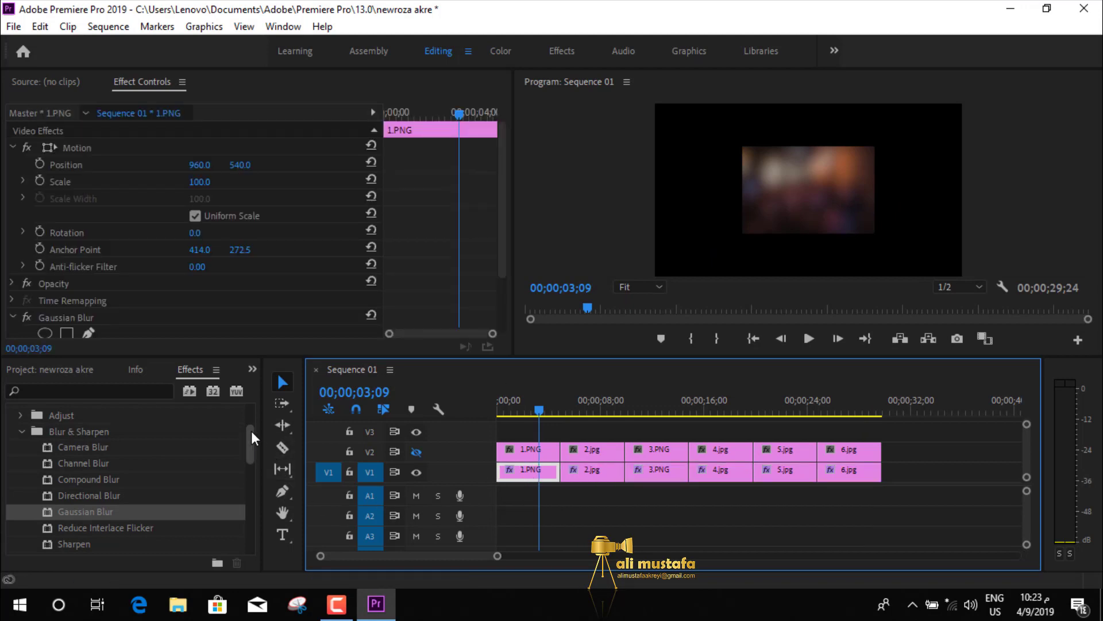
drag(250, 432, 205, 508)
click(21, 454)
click(103, 489)
drag(101, 490, 529, 478)
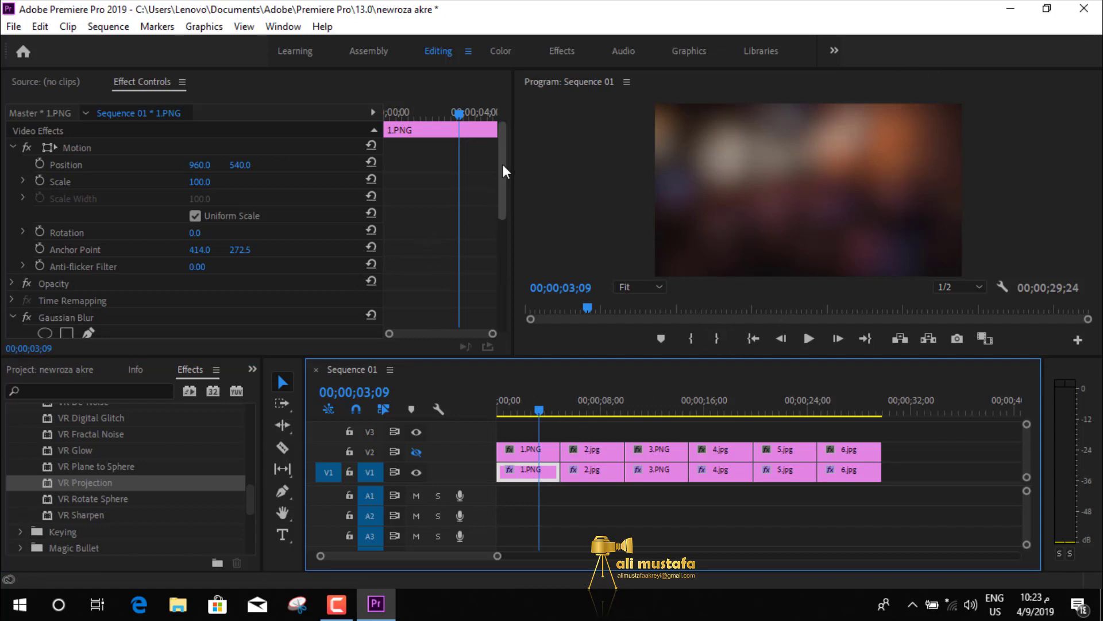
- Copy the VR Projection effect from 1.PNG on V1 and paste it onto clips 2 to 6 of the same track
drag(504, 168, 501, 266)
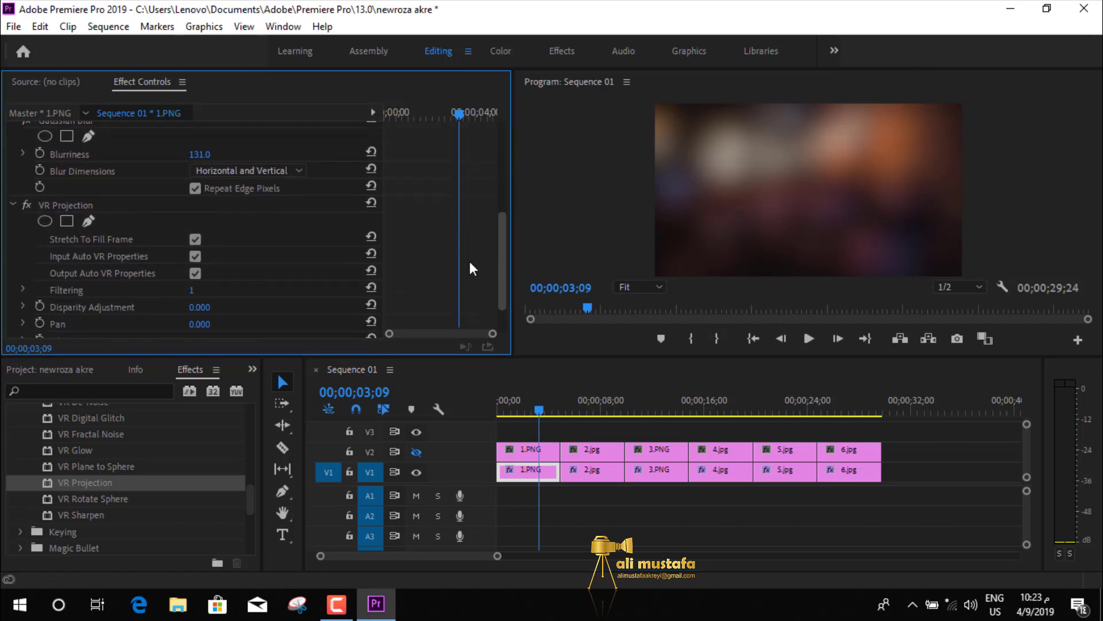
right_click(165, 205)
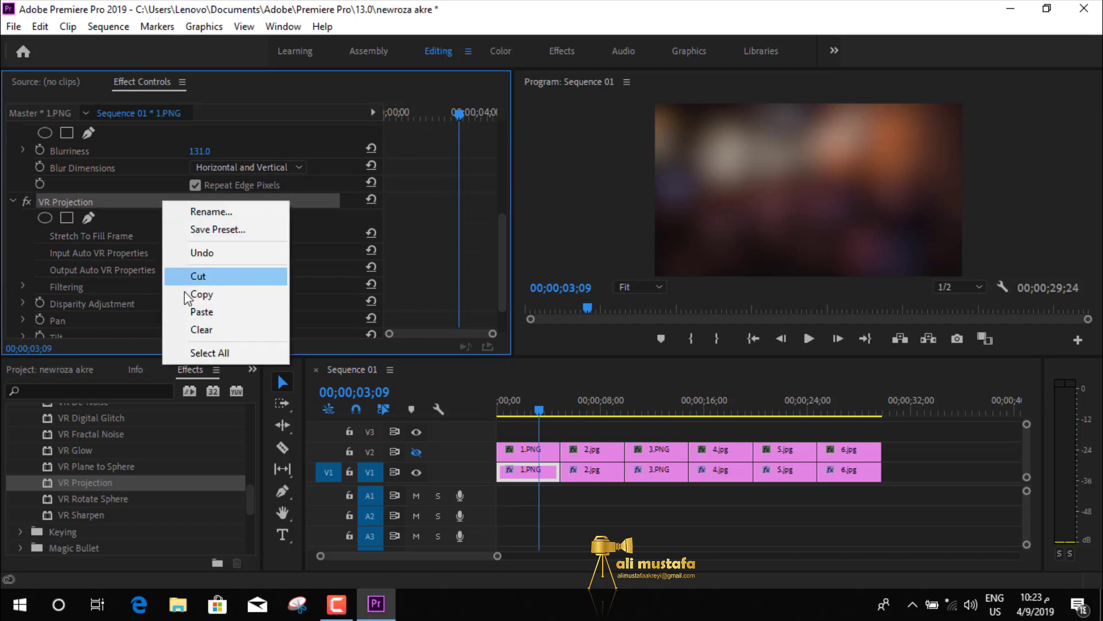
click(223, 295)
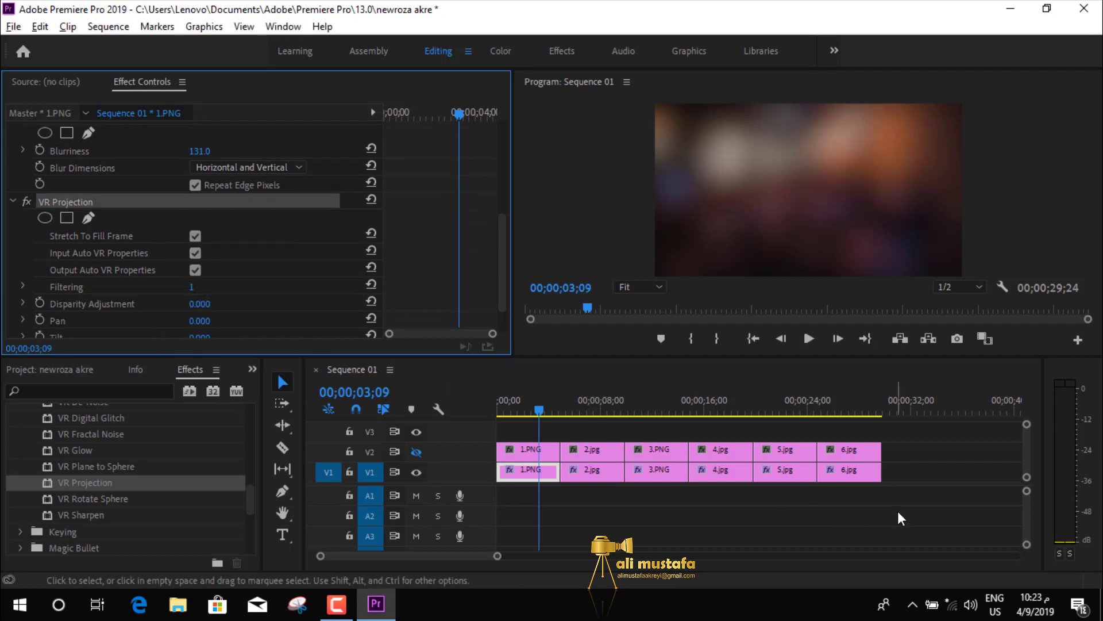
drag(899, 513, 626, 488)
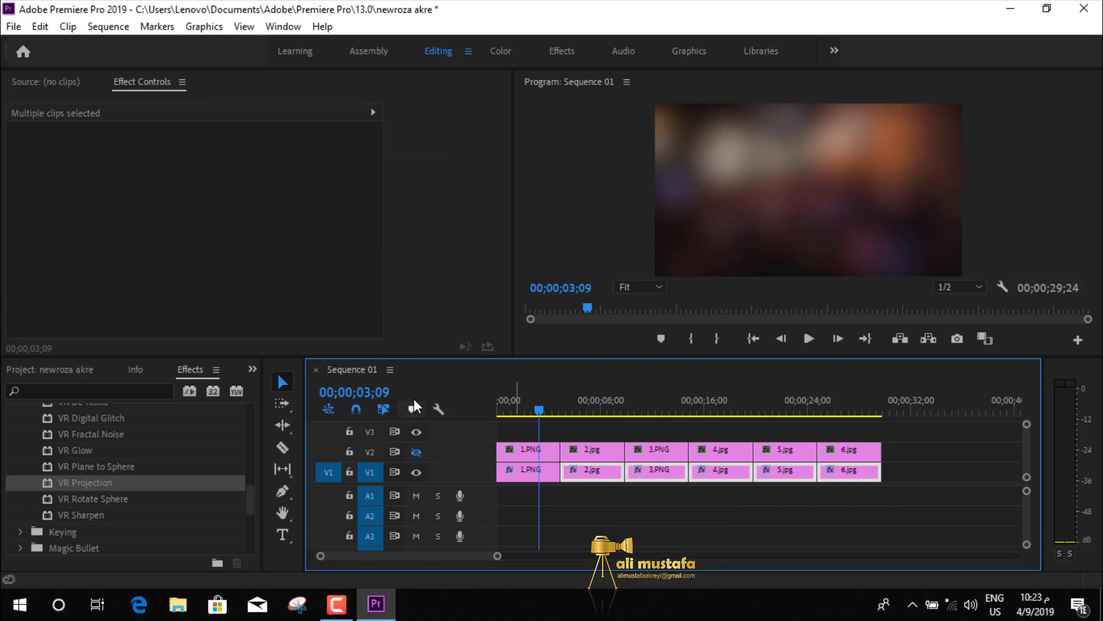
drag(556, 414, 522, 458)
- Turn V2's output back on and keyframe the Scale of its 1.PNG clip from 100 near the start to 196 near the end
click(416, 452)
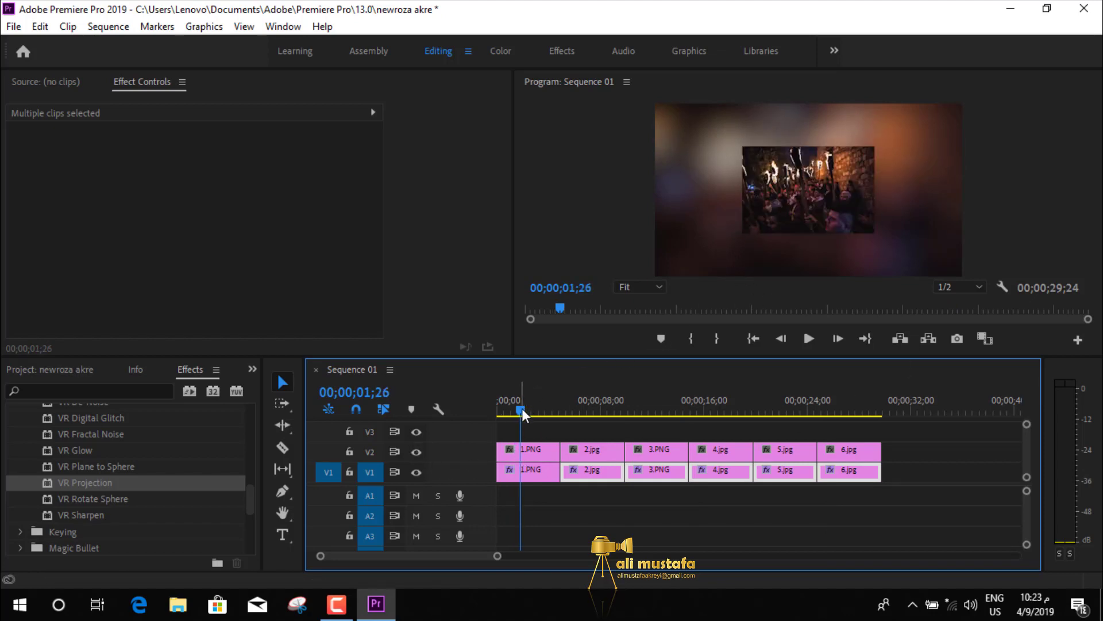
drag(522, 411, 501, 423)
click(522, 455)
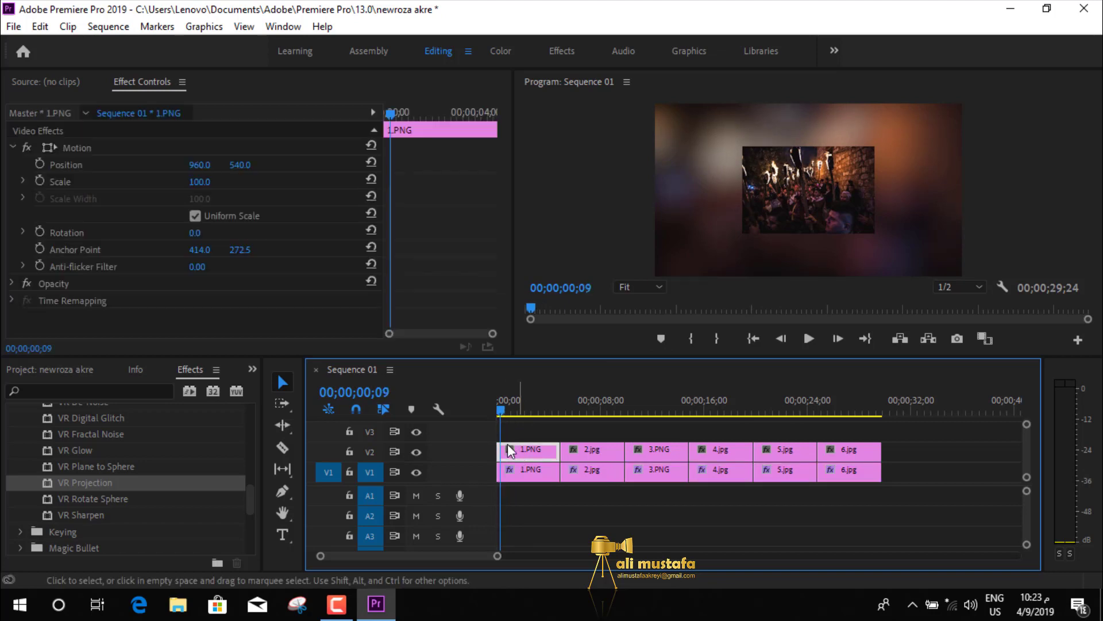
click(39, 182)
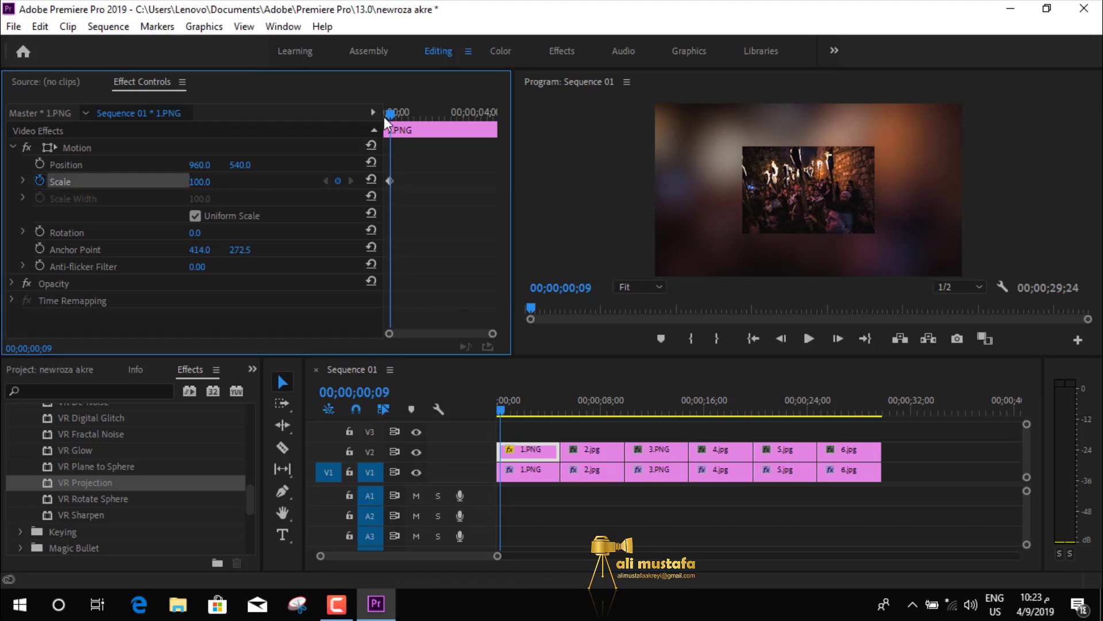
drag(389, 118, 490, 138)
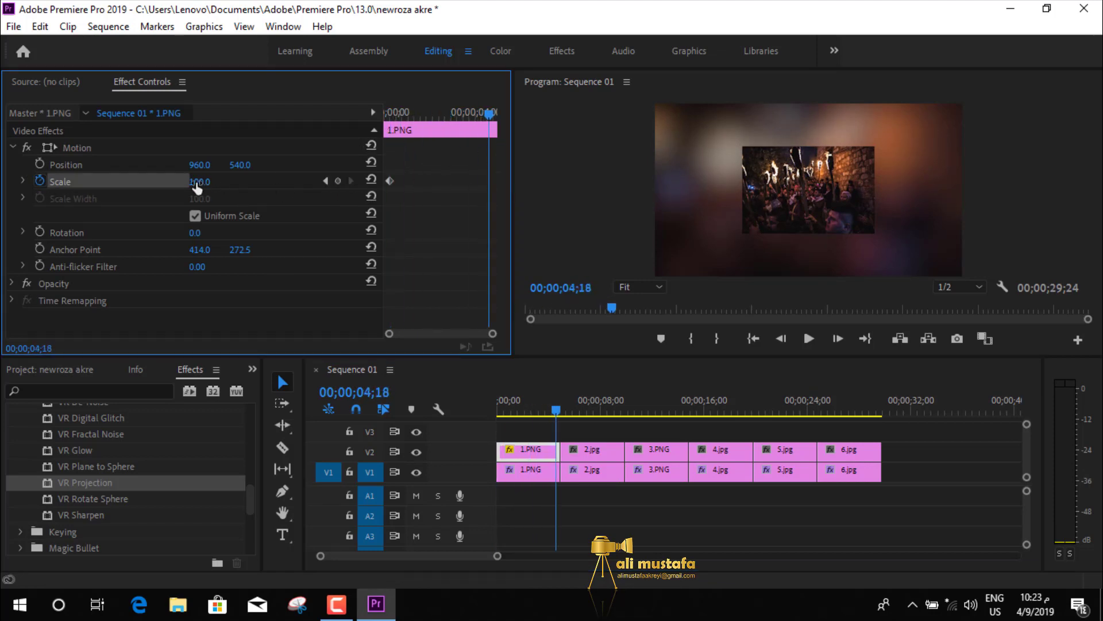
drag(197, 186, 254, 186)
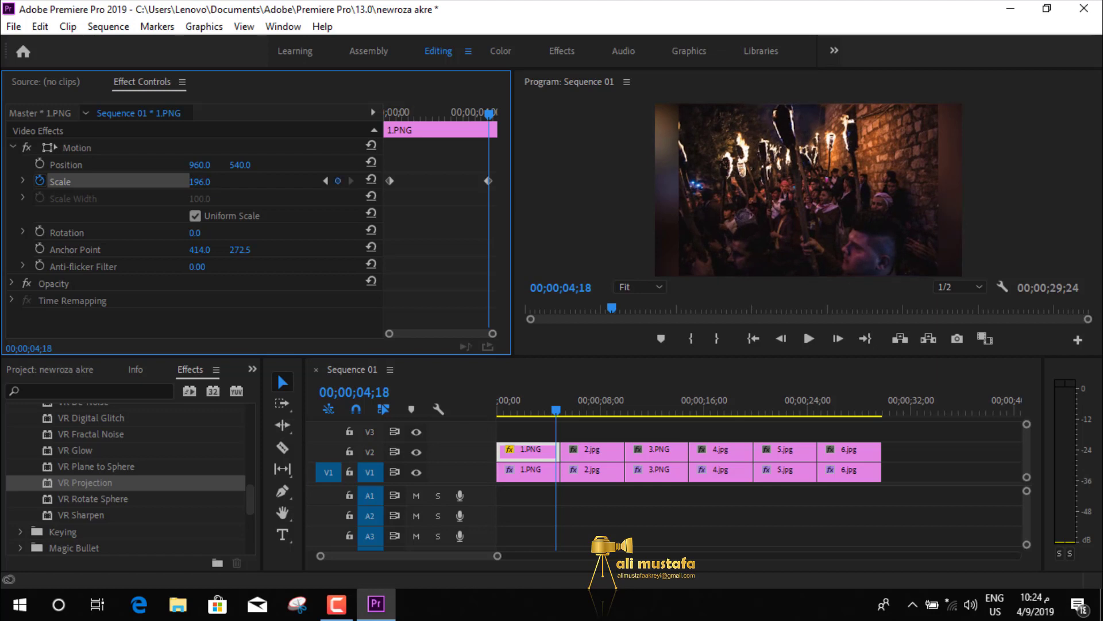
- Set the first Scale keyframe of 1.PNG on V2 to Ease Out and the last one to Ease In
right_click(397, 183)
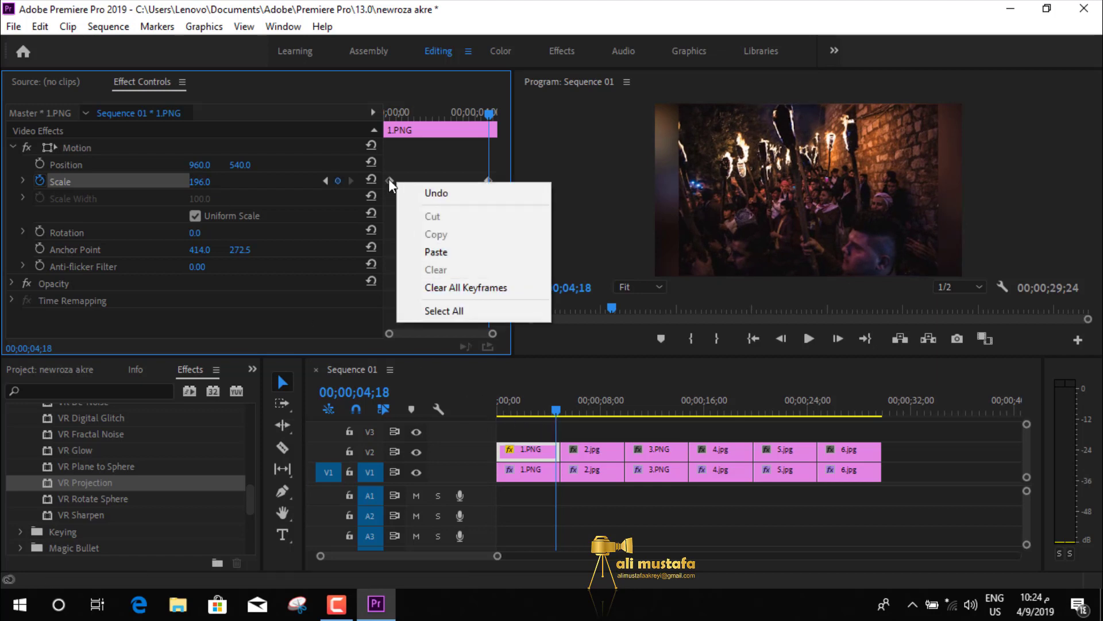
right_click(390, 182)
click(419, 424)
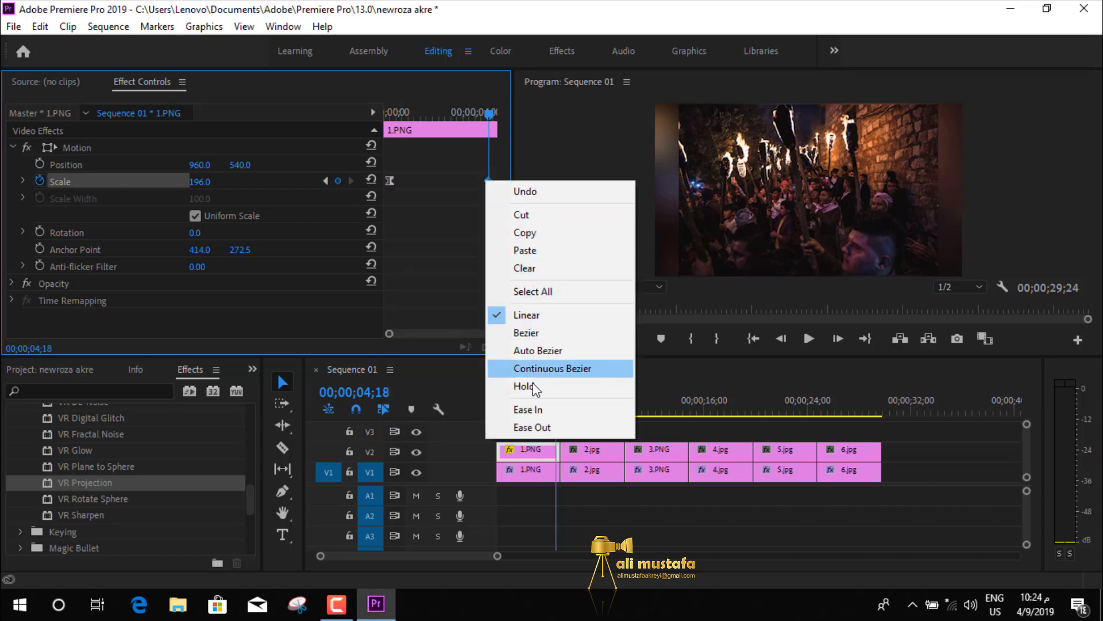
click(526, 410)
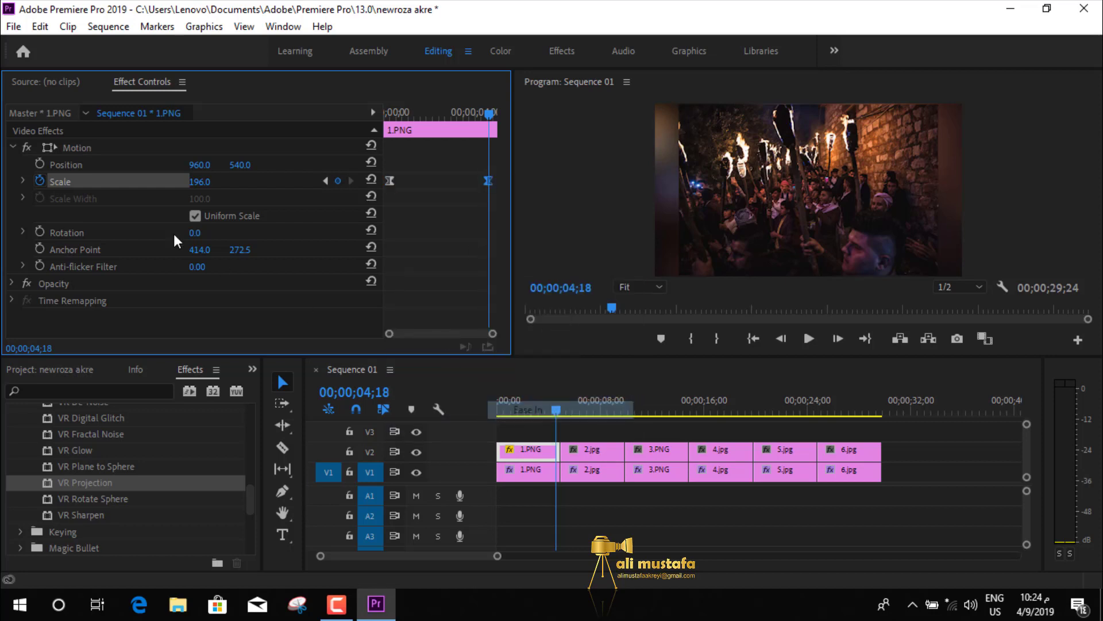
- Copy the Motion settings of 1.PNG on V2 and paste them onto the 3.PNG and 5.jpg clips on V2
click(127, 147)
right_click(128, 147)
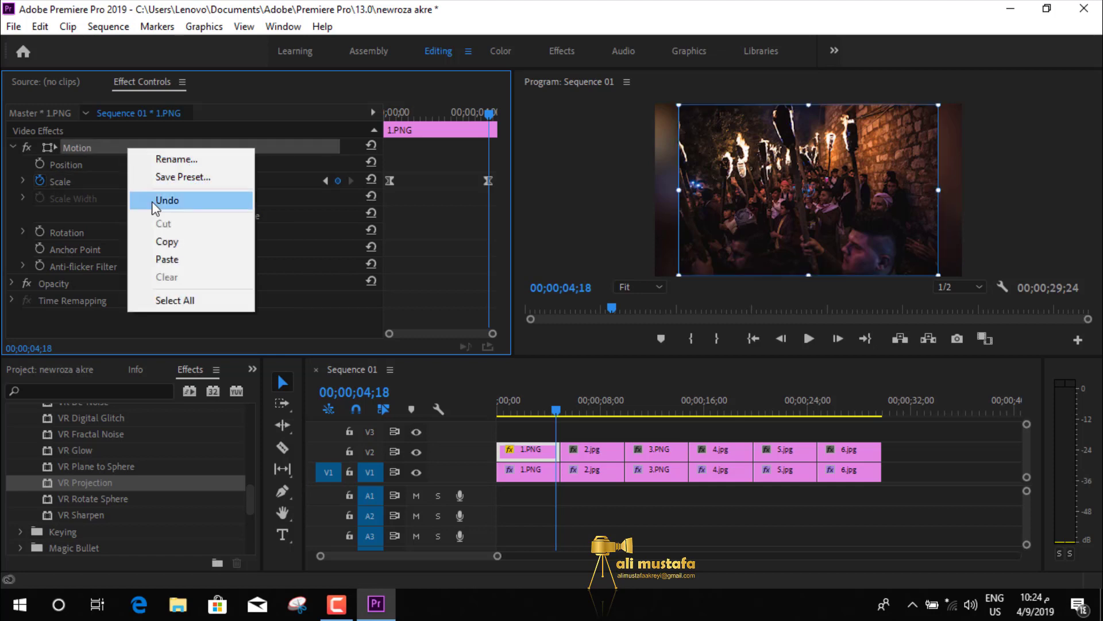
click(165, 241)
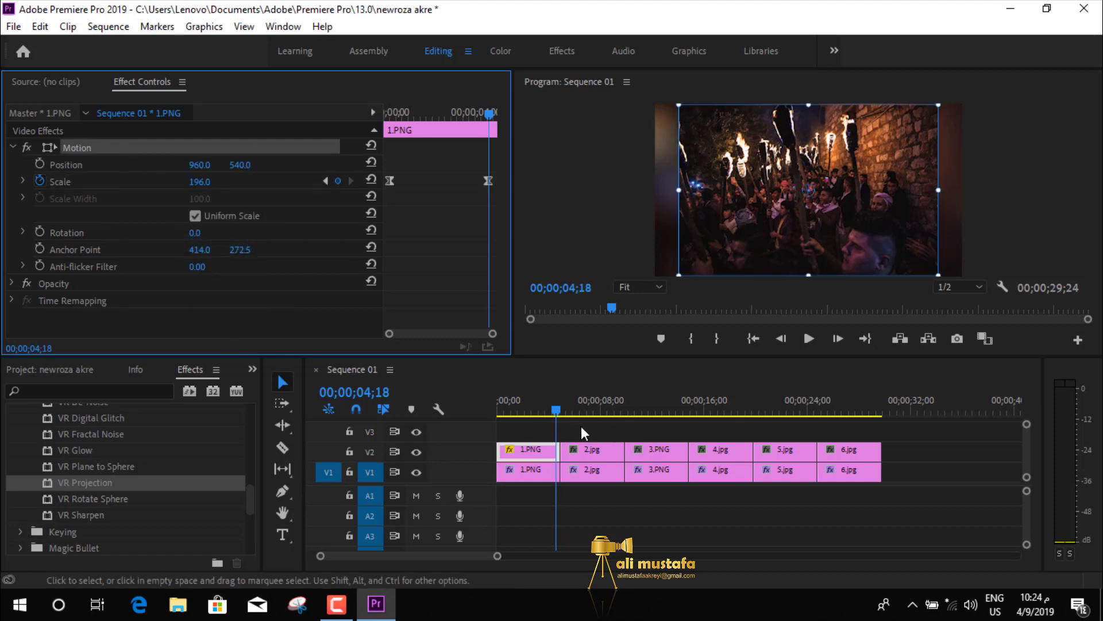
click(601, 453)
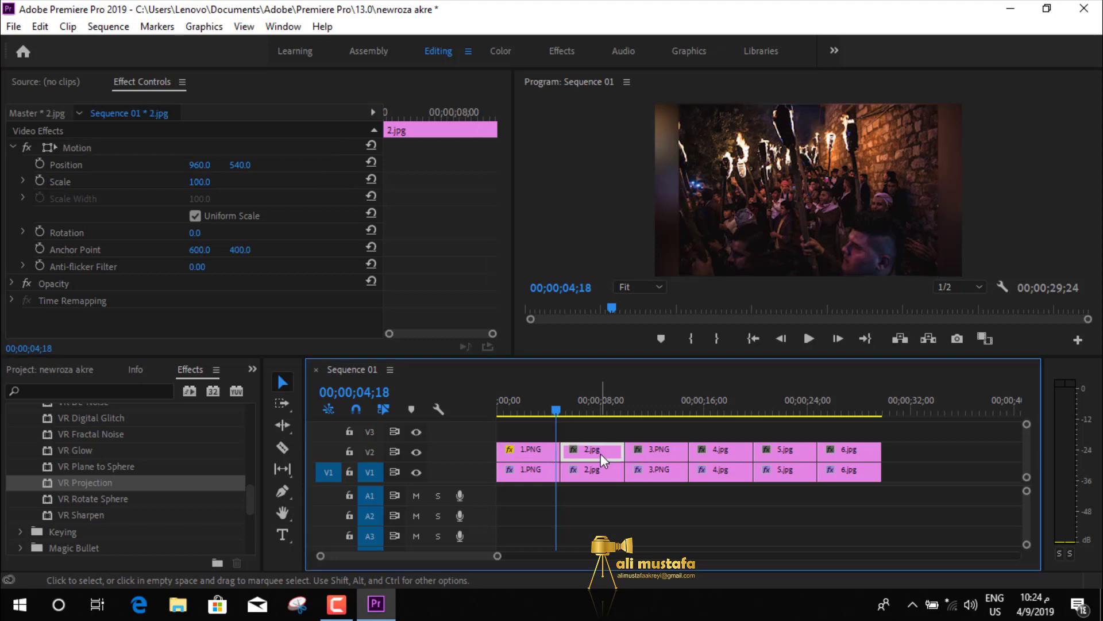
click(661, 451)
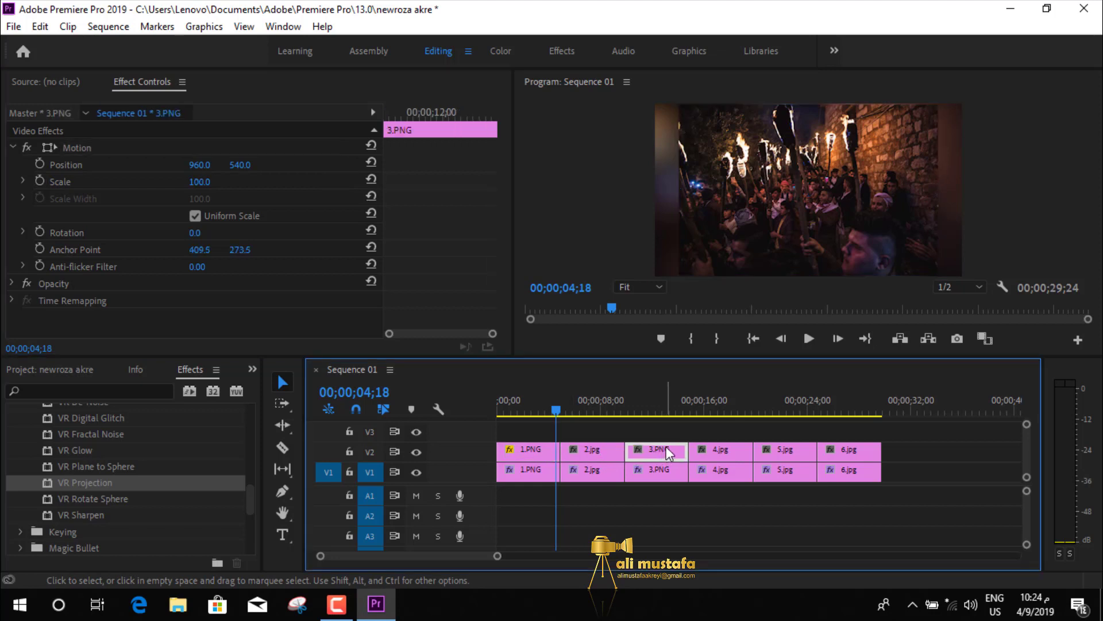
key(ctrl+v)
click(790, 446)
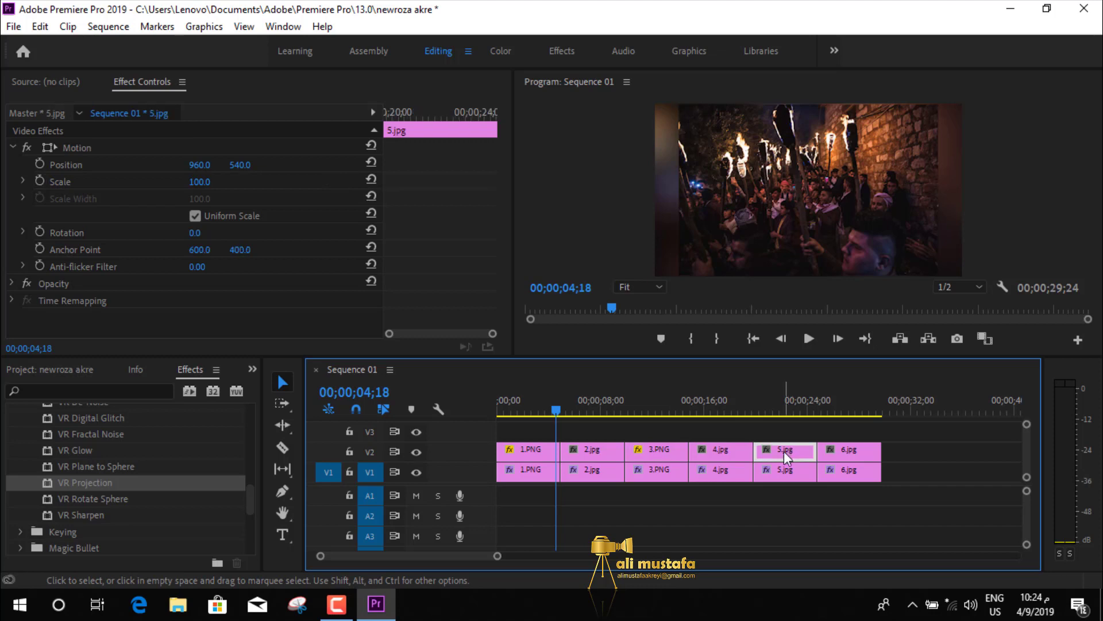
key(ctrl+v)
drag(556, 410, 500, 410)
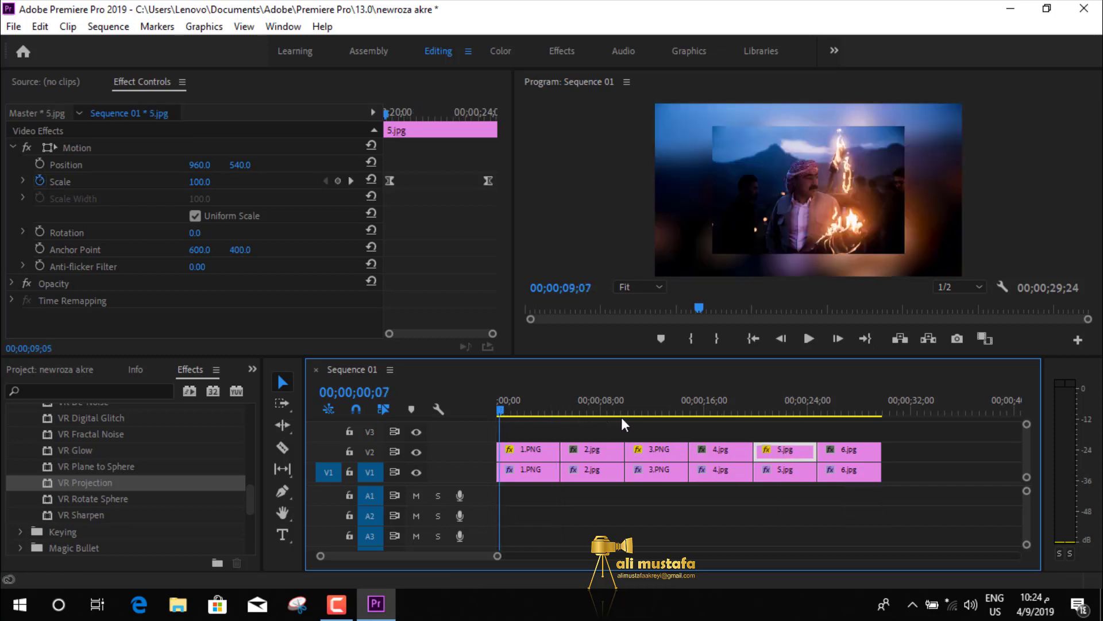
- Keyframe the Scale of the 2.jpg clip on V2 from 100 at 00;00;05;13 to 61 at 00;00;09;06
drag(633, 418, 588, 438)
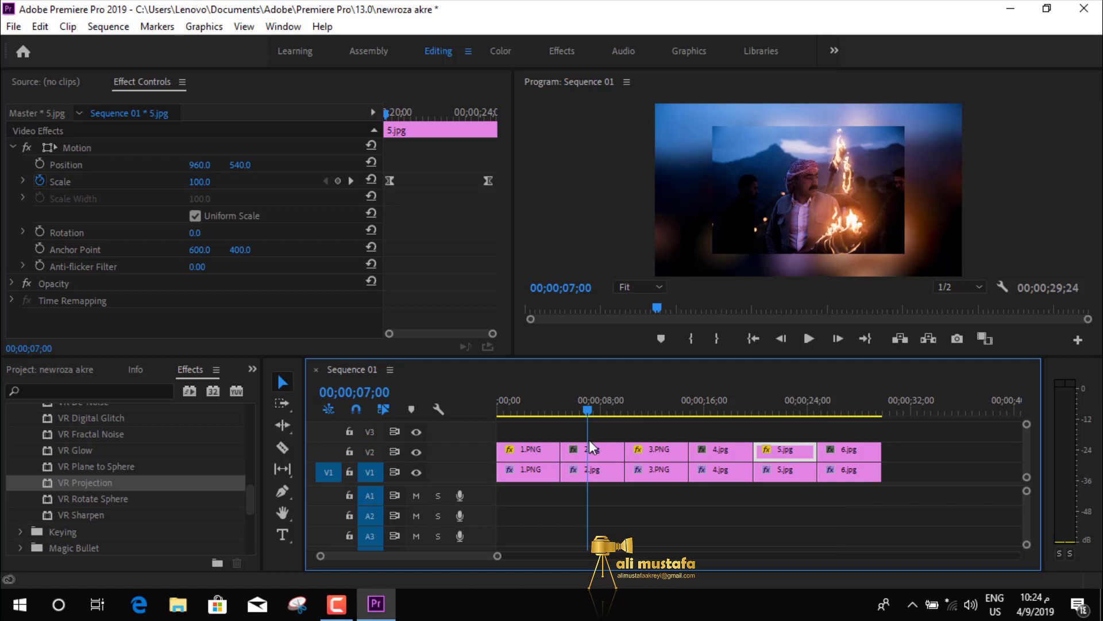
click(594, 457)
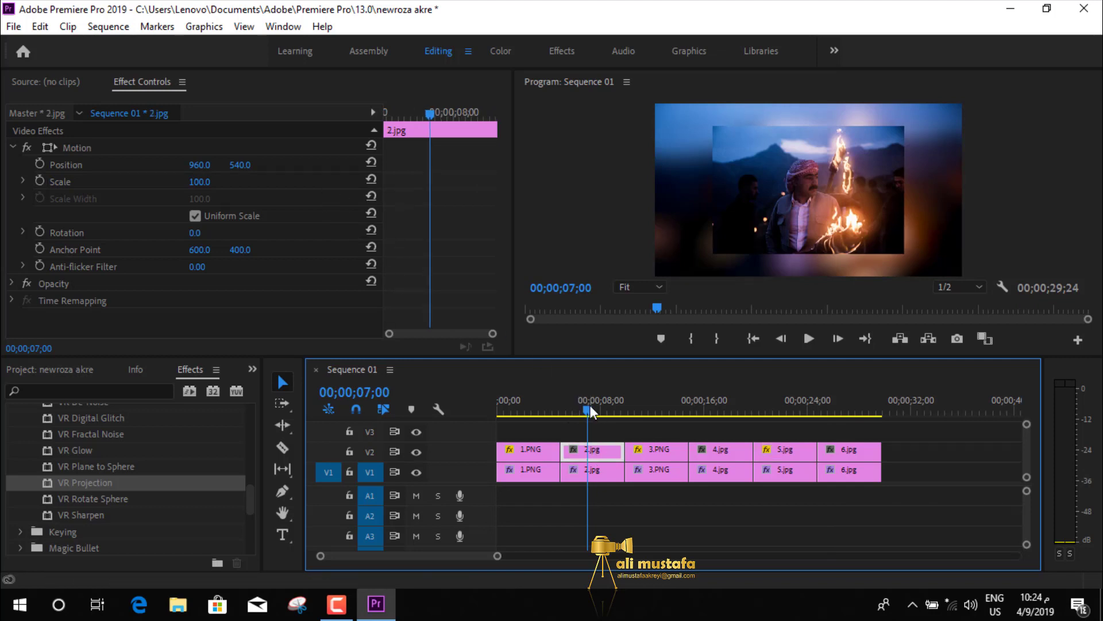
drag(589, 405, 570, 418)
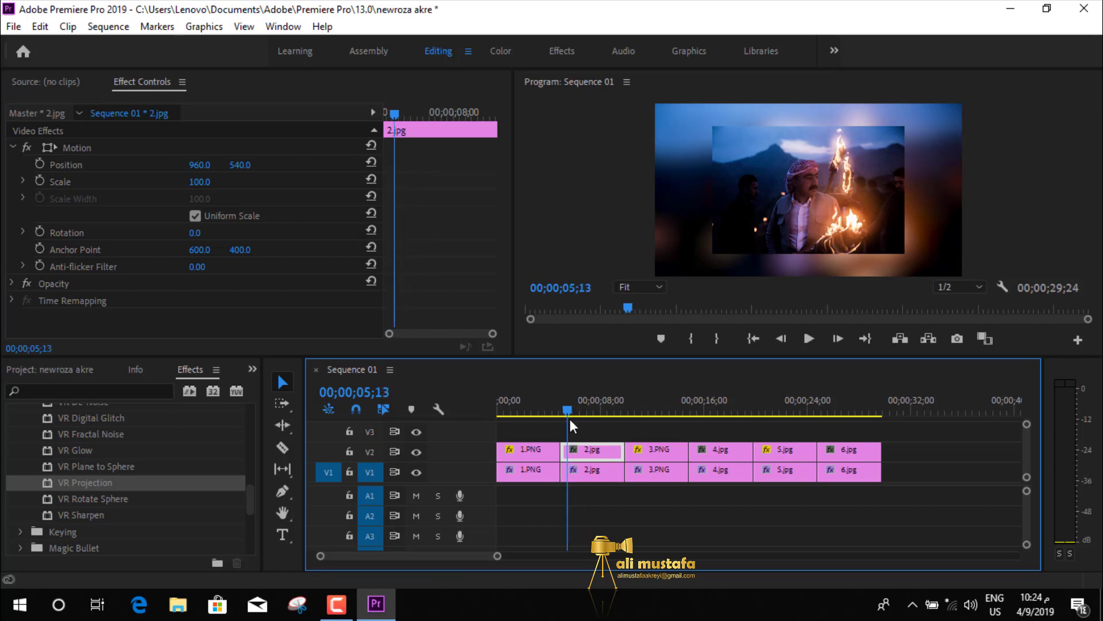
click(44, 181)
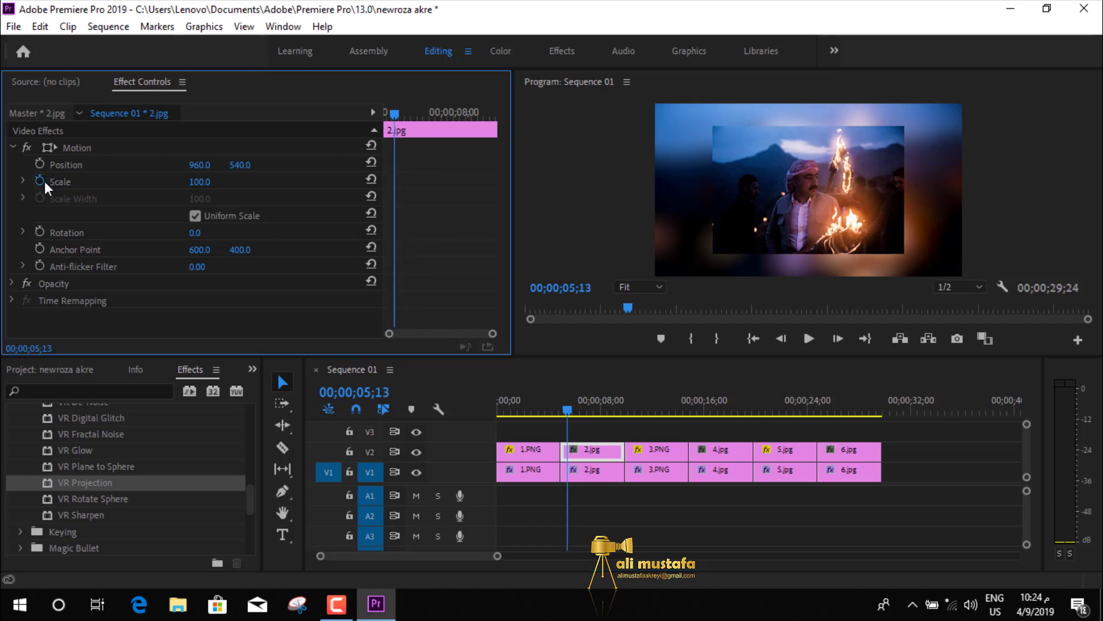
drag(391, 119, 479, 142)
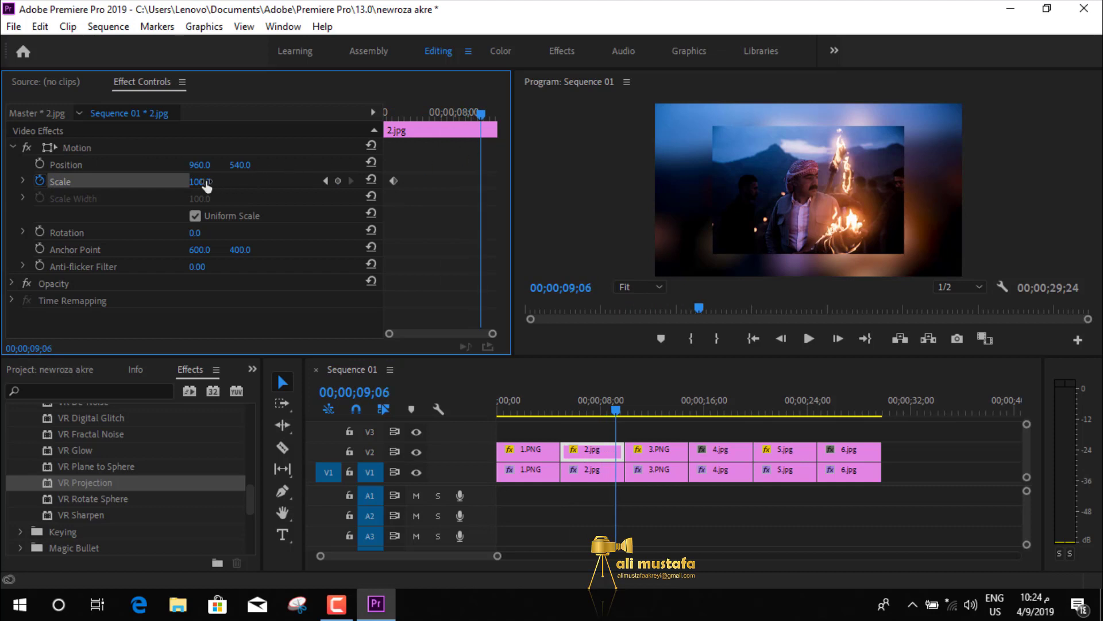
drag(204, 182, 182, 182)
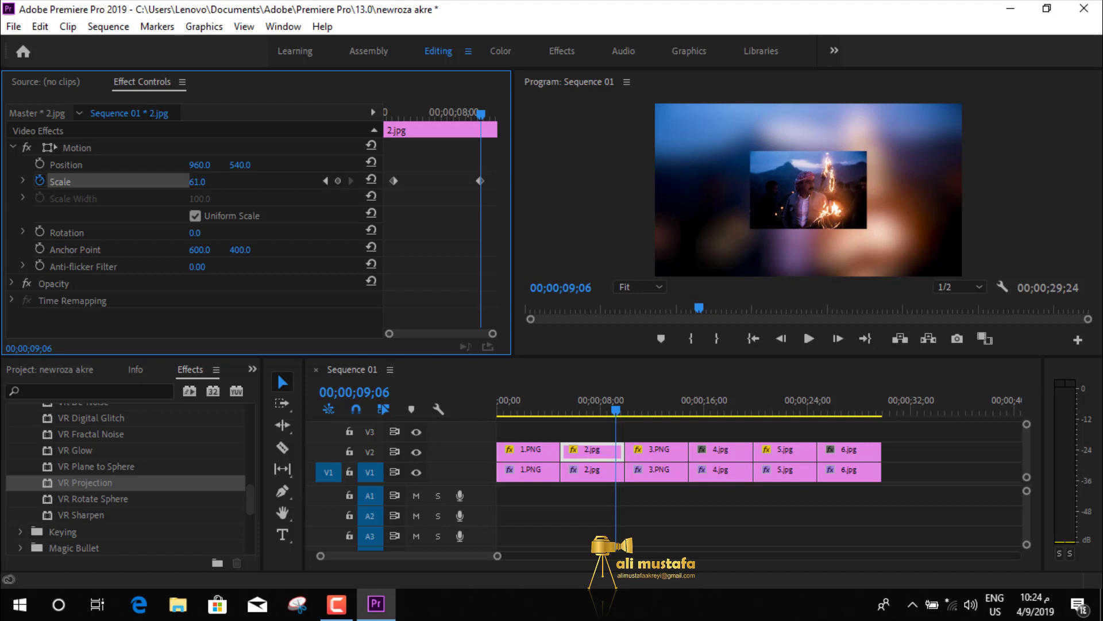
- Set the first Scale keyframe of 2.jpg on V2 to Ease Out and the second to Ease In
drag(481, 114, 393, 129)
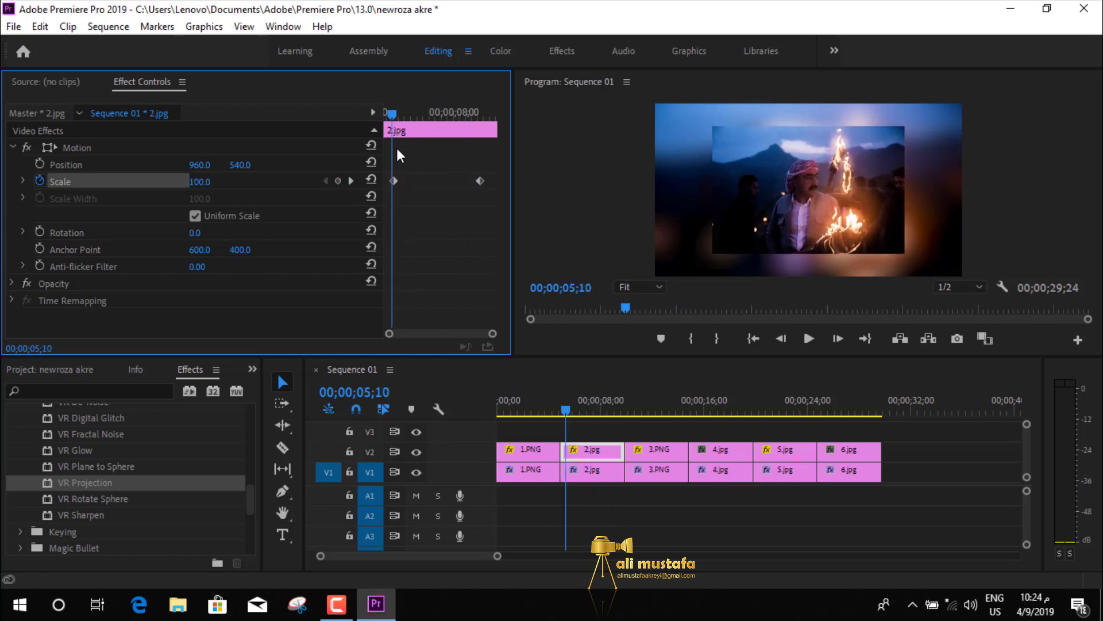
right_click(389, 179)
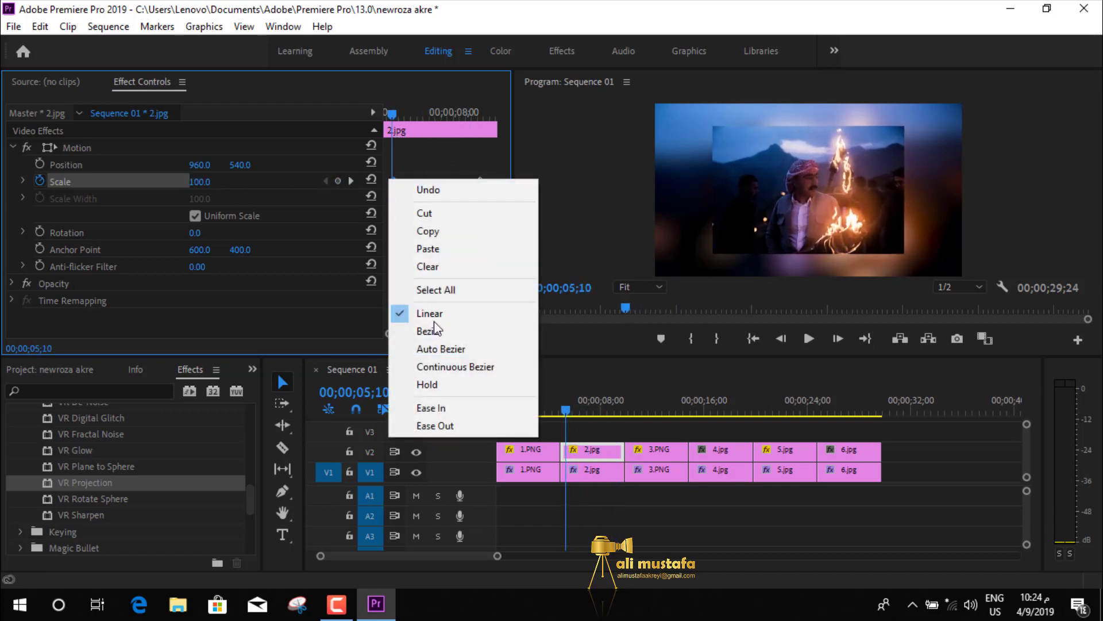
click(429, 426)
right_click(480, 183)
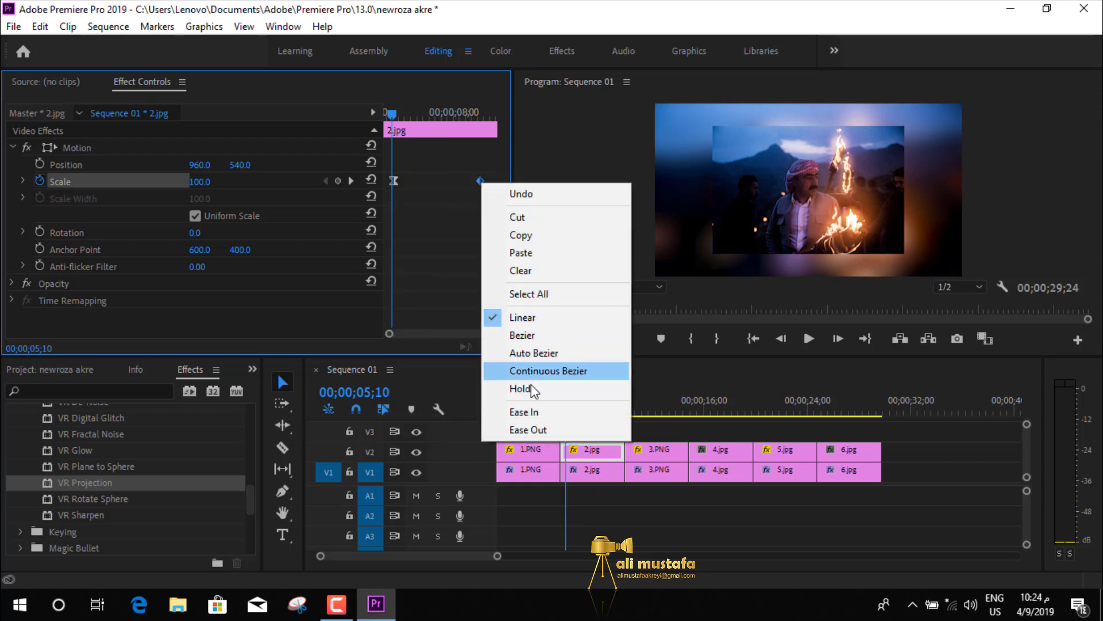
click(529, 409)
- Copy the Motion settings of 2.jpg on V2 and paste them onto the 4.jpg and 6.jpg clips on V2
click(133, 144)
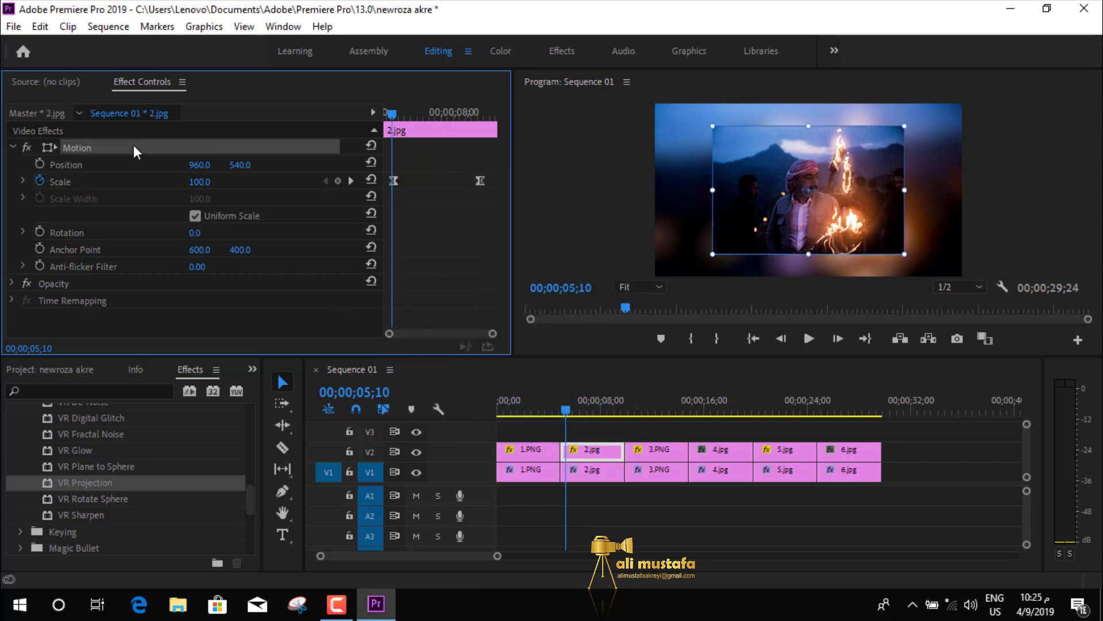
right_click(133, 145)
click(165, 239)
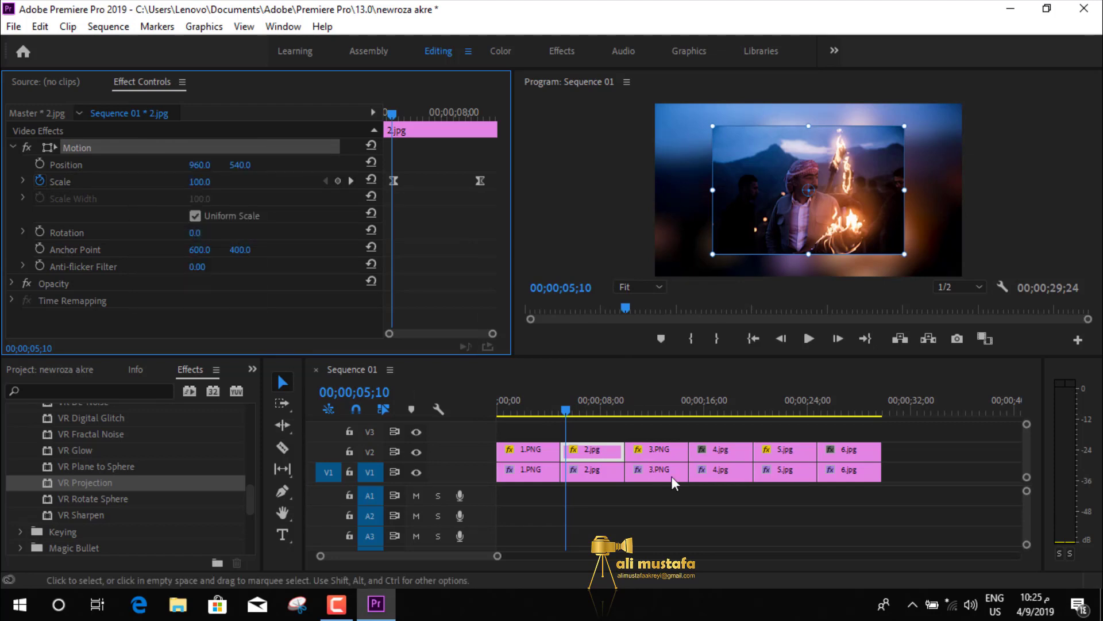
click(713, 448)
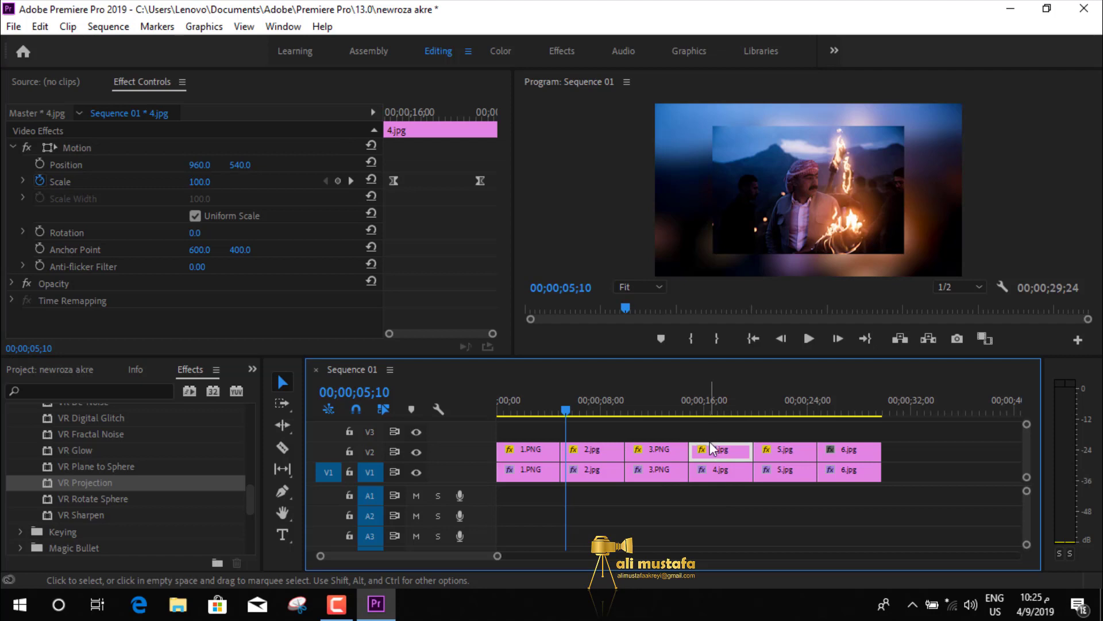
click(849, 450)
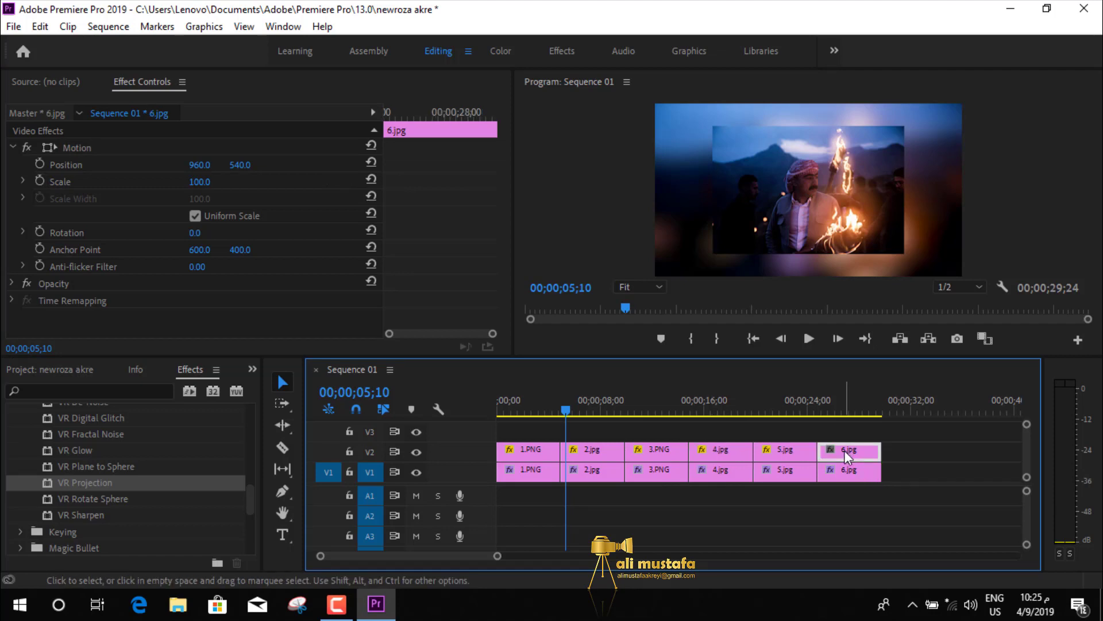
key(ctrl+v)
- Play the sequence from the start to preview the alternating zooms, stopping partway through the 4.jpg clip
click(497, 409)
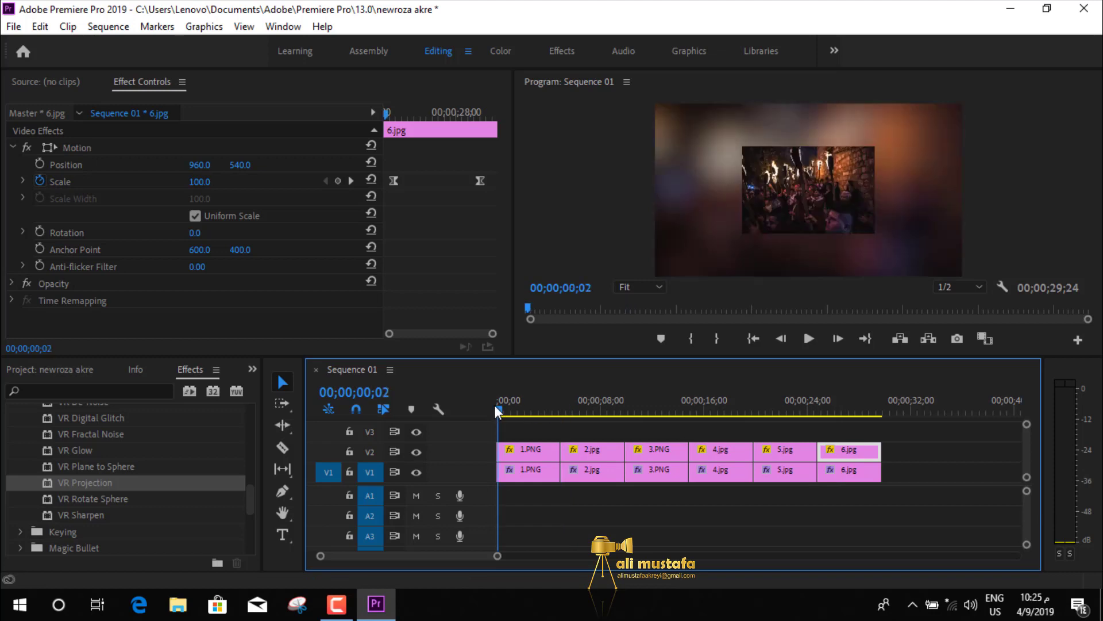
click(809, 338)
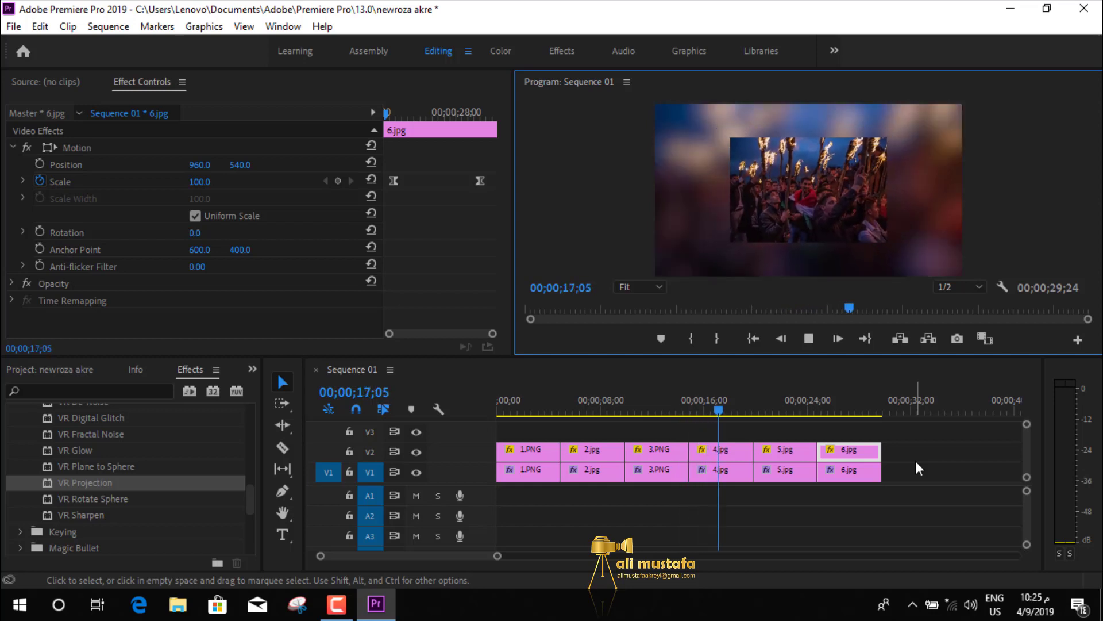
key(space)
- Apply the default transition to all clips on V1 and V2, and play the whole sequence from the start
drag(927, 437, 513, 472)
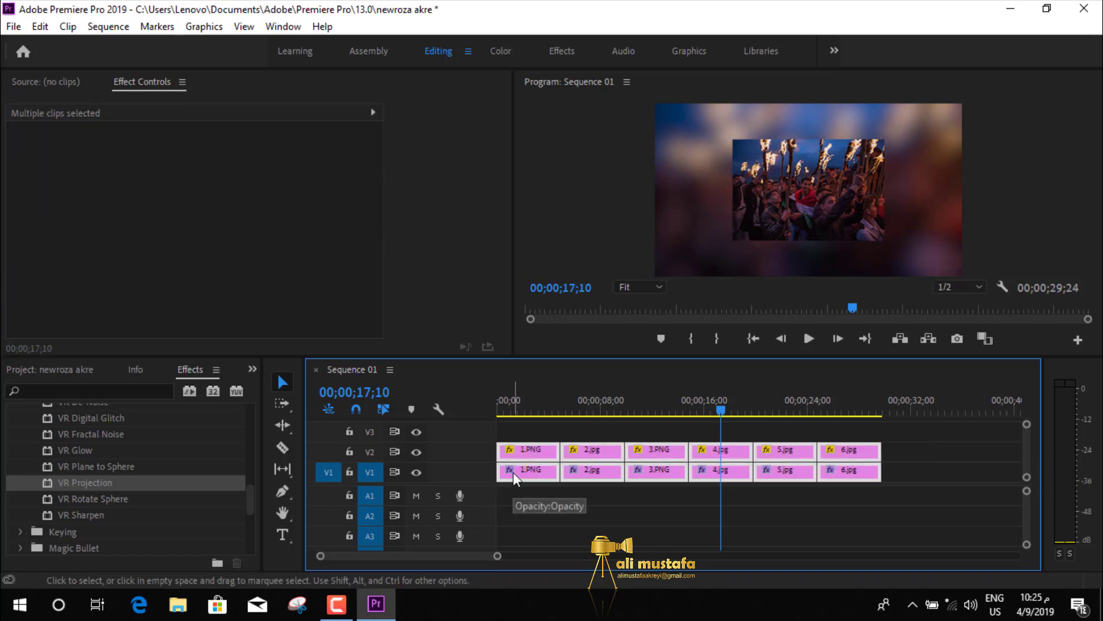
key(shift+d)
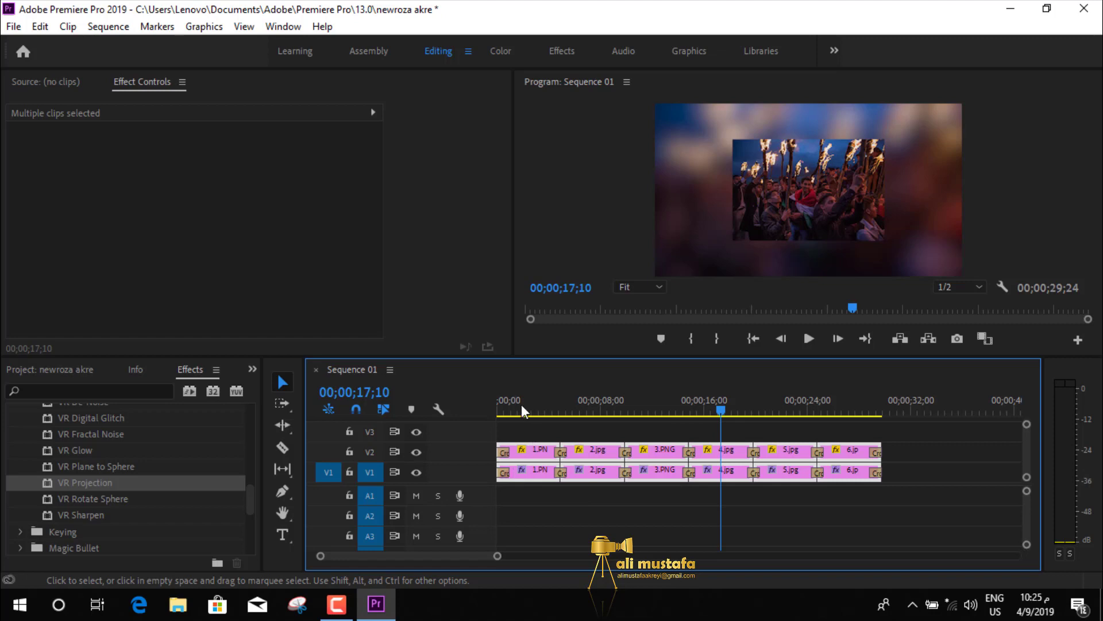
drag(522, 405, 468, 408)
key(space)
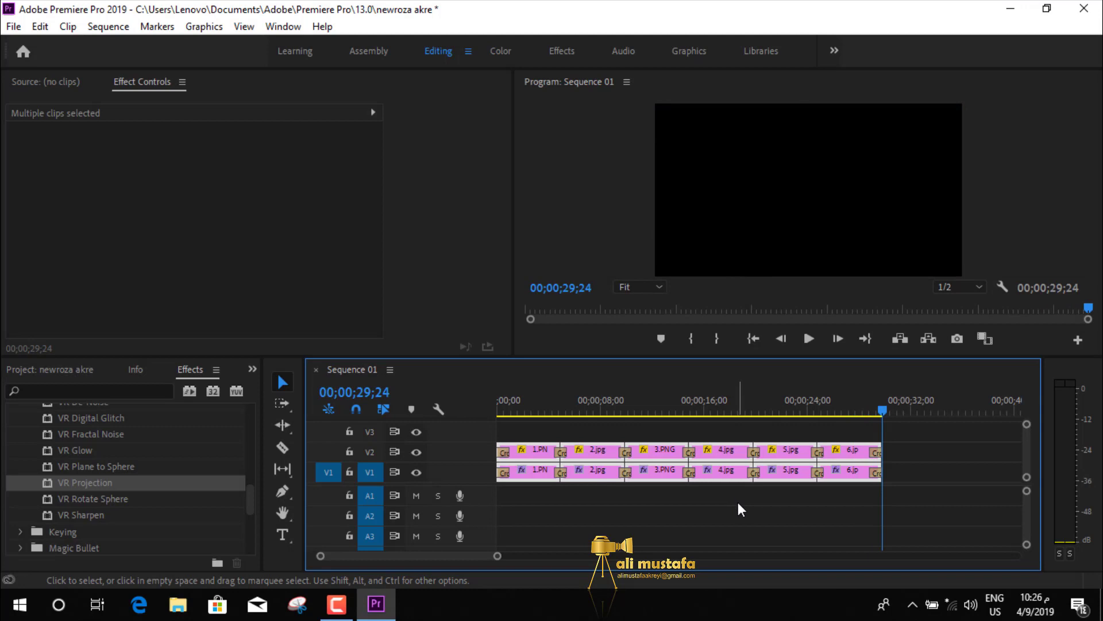
click(336, 604)
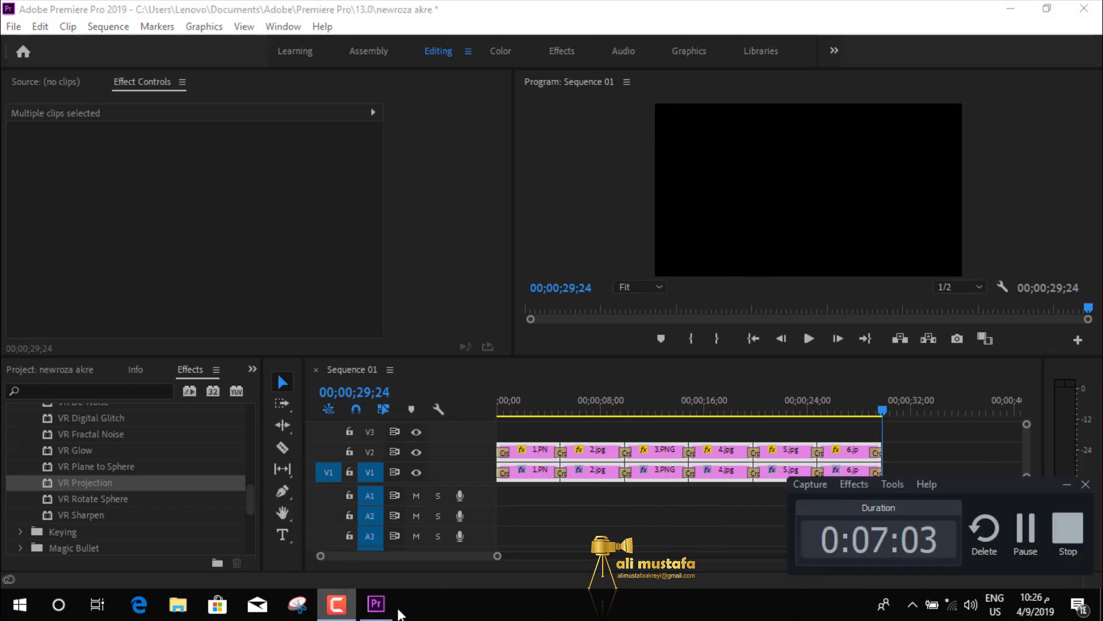